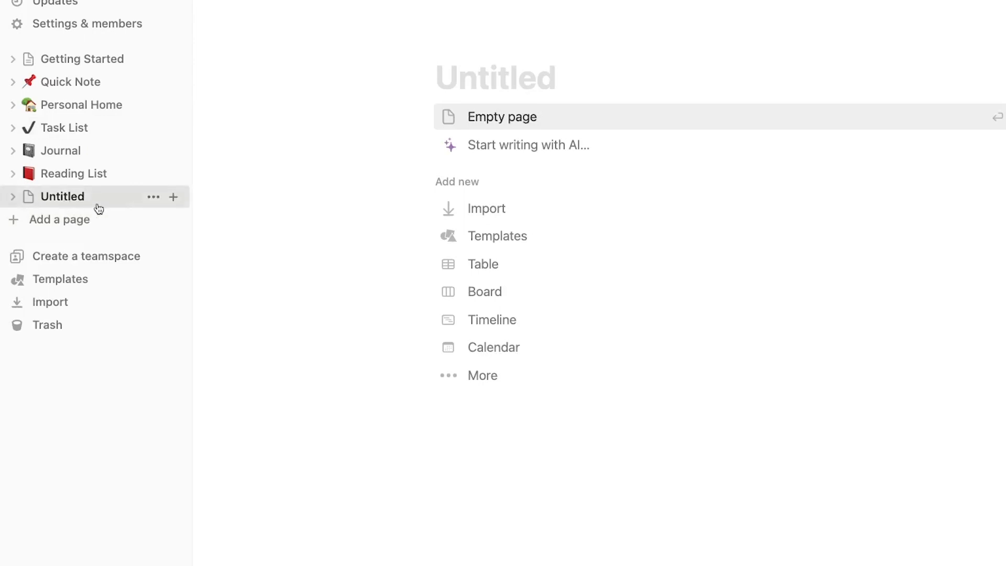
Title the new page "Test Page" and set it up as an empty page
text(Test Page)
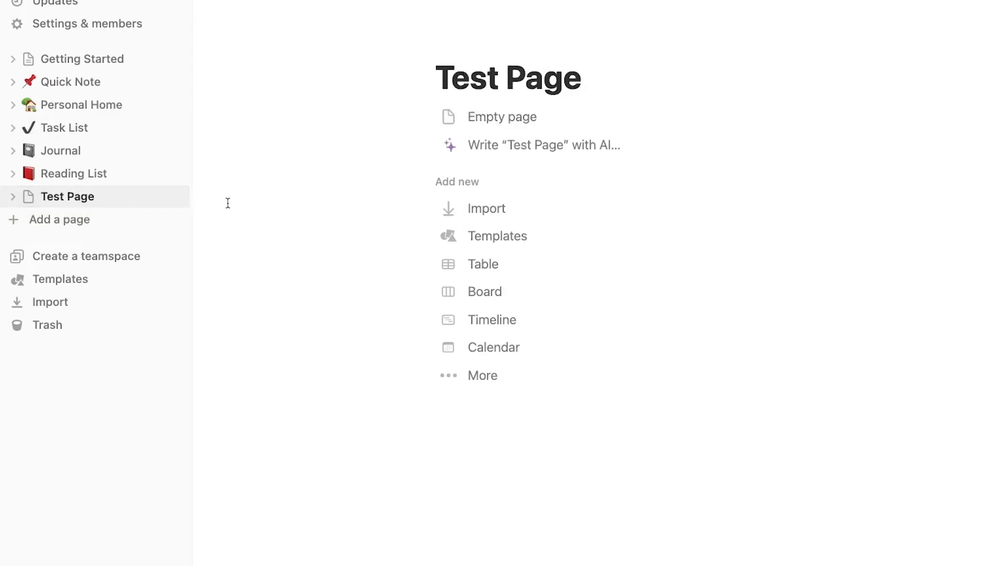
click(557, 121)
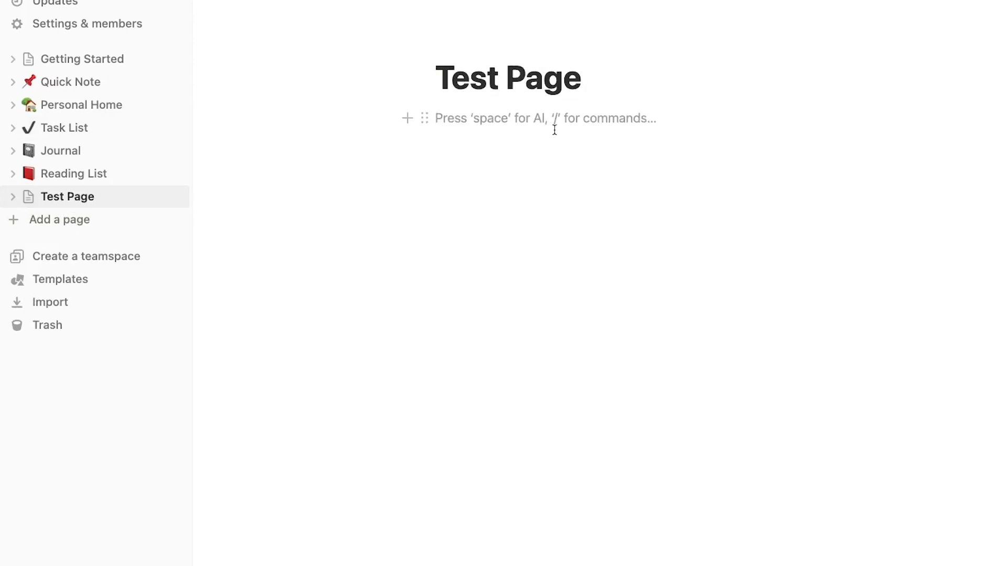
Add a Heading 1 block reading "Our Title" at the start of the page body
text(/)
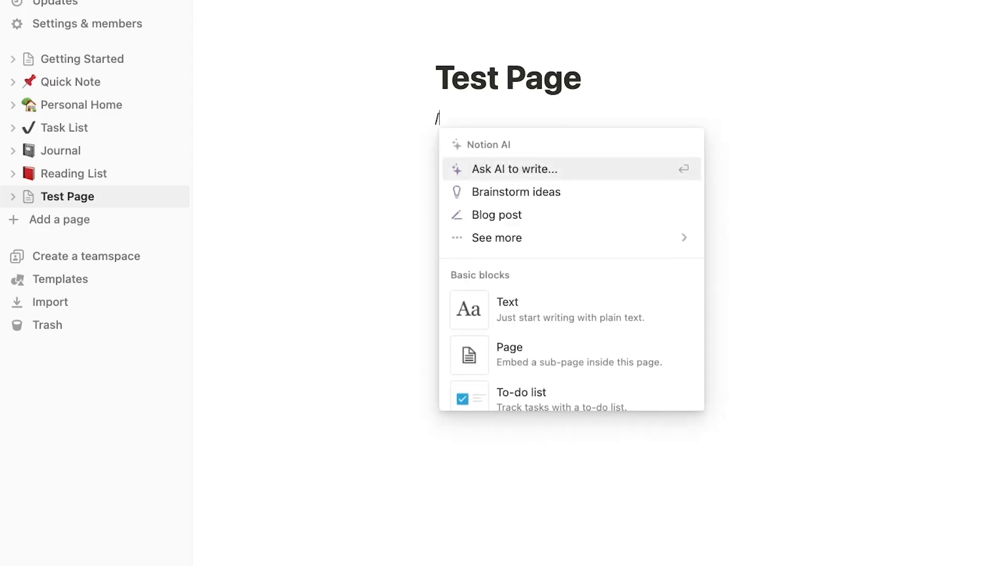
scroll(588, 223, down, 3)
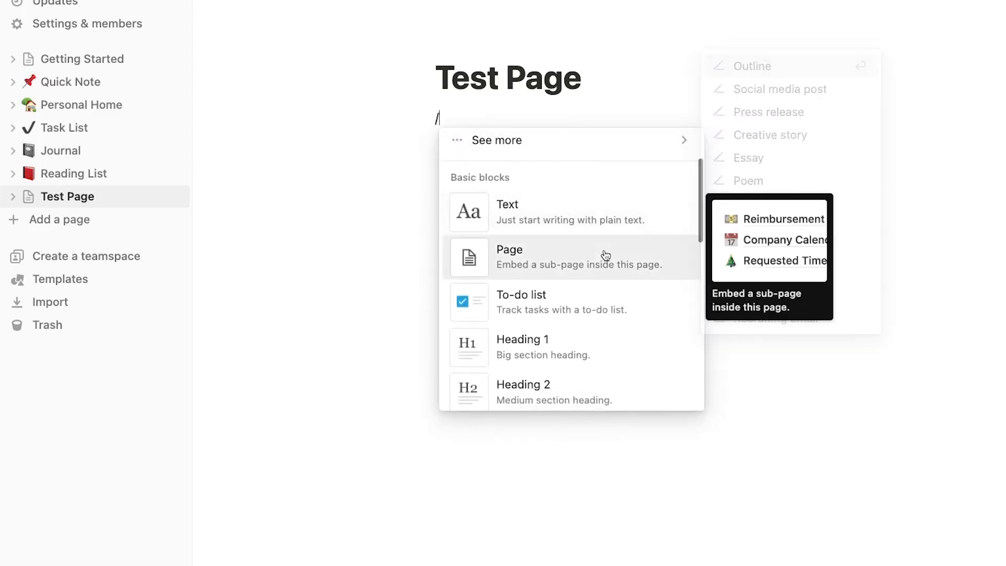
scroll(605, 255, down, 5)
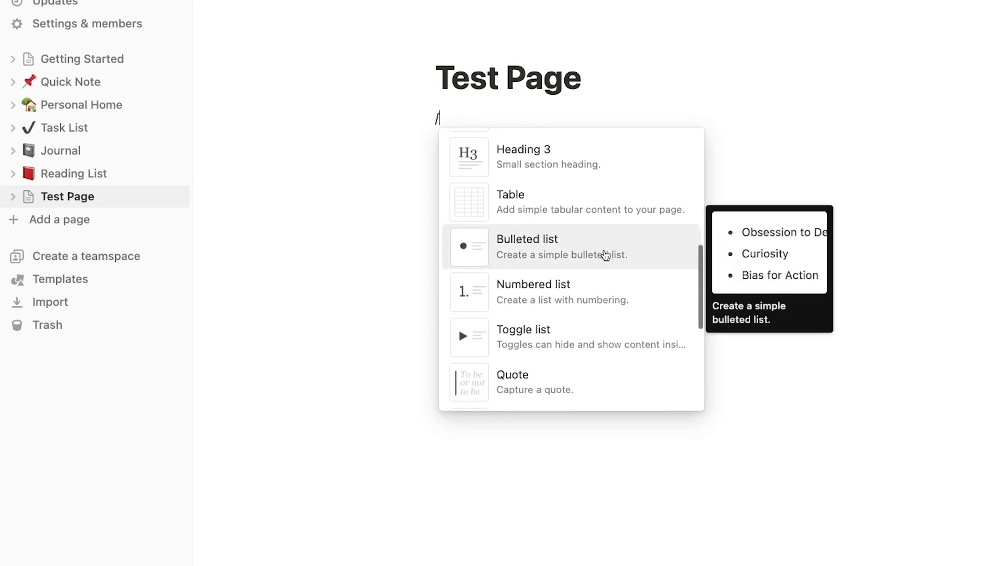
scroll(605, 255, down, 1)
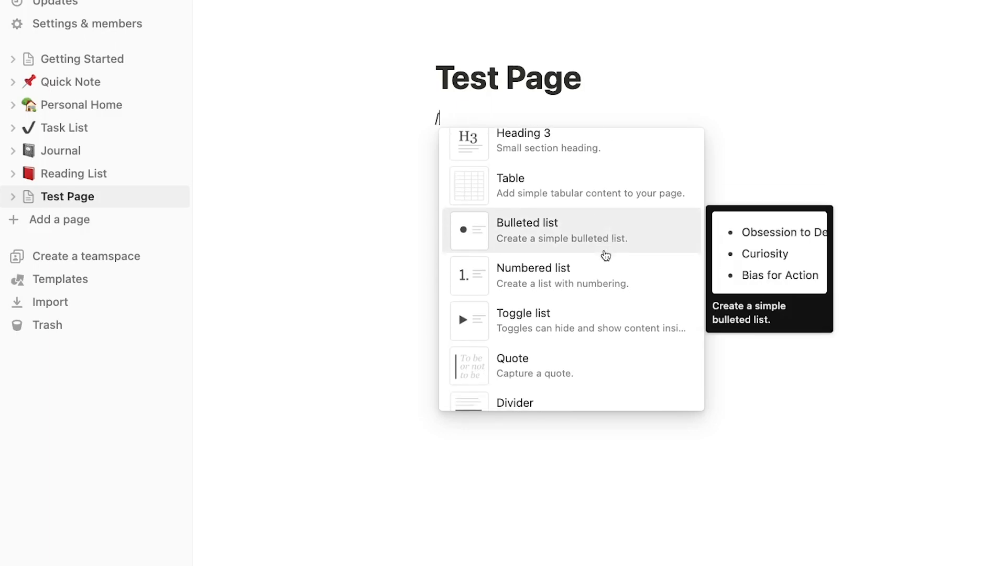
scroll(605, 255, up, 10)
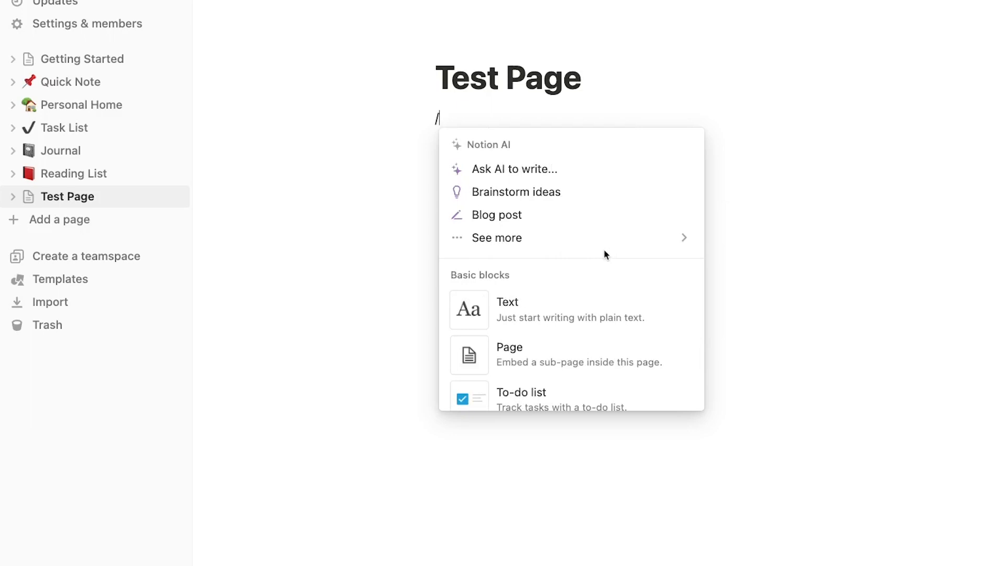
text(h1)
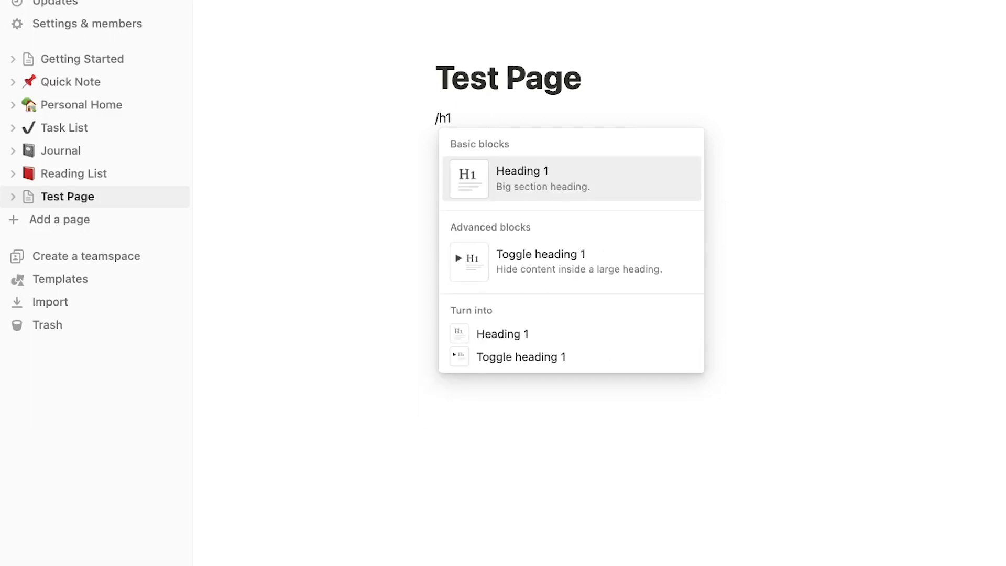
click(603, 188)
text(Ou)
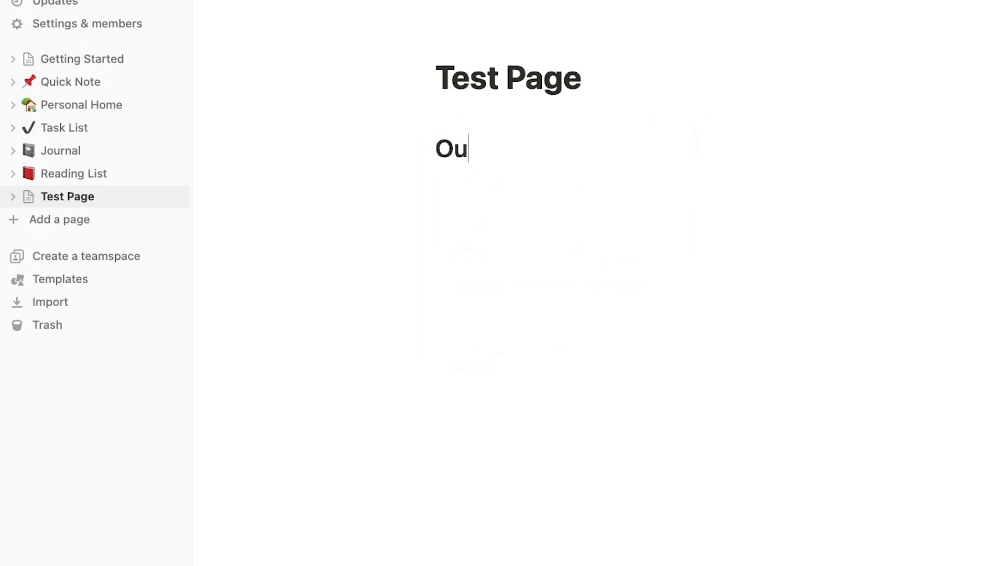
text(r Title)
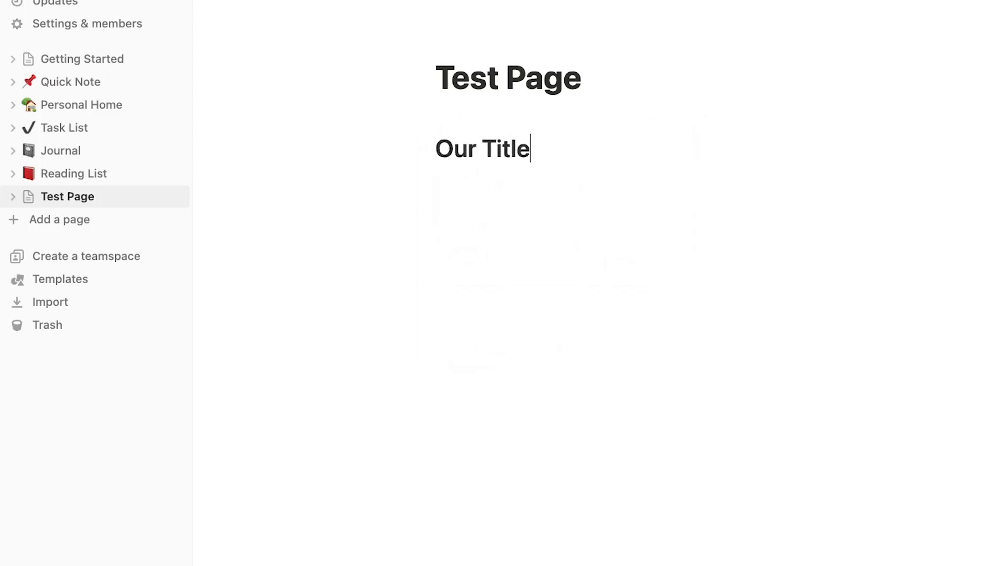
Add the text "This is a paragraph" on a new line below the "Our Title" heading
key(Return)
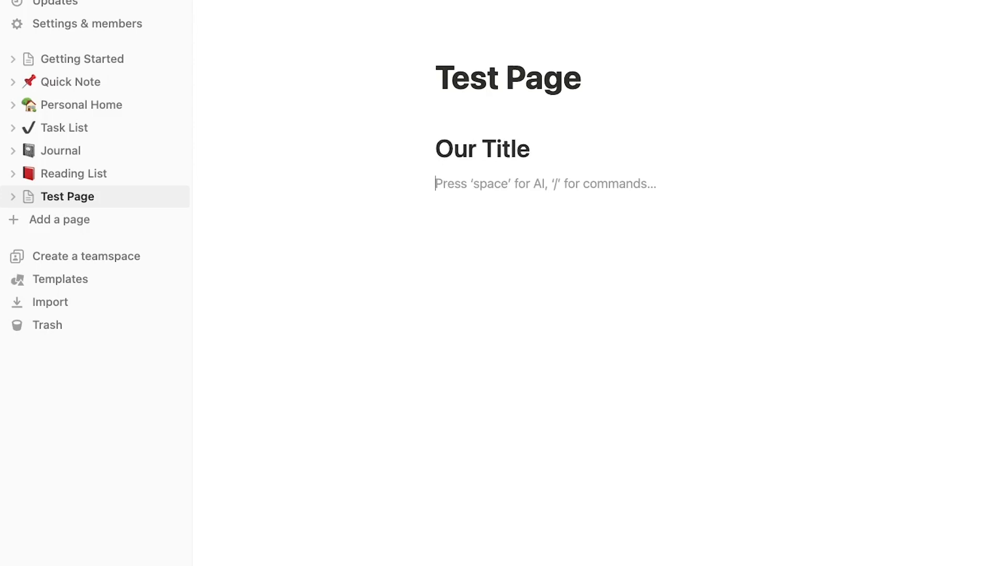
text(This )
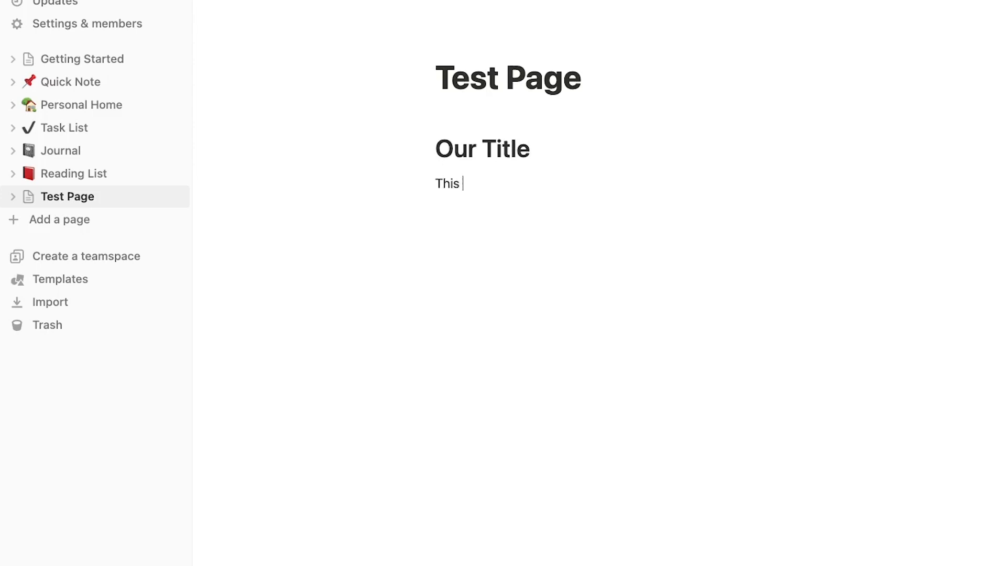
text(is a paragraph)
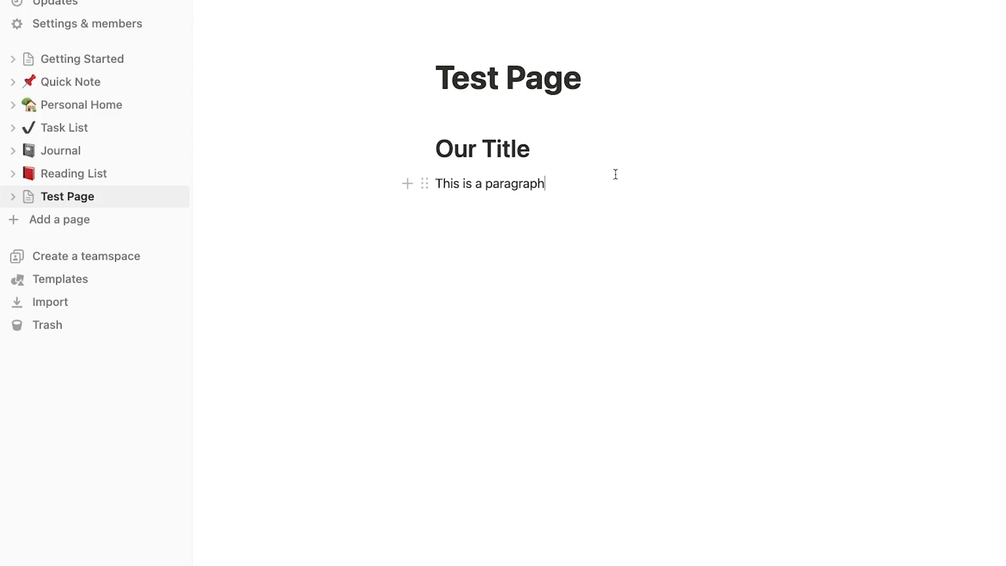
Examine the block types the paragraph can be turned into, leaving the paragraph as plain text
click(424, 189)
mouse_move(342, 145)
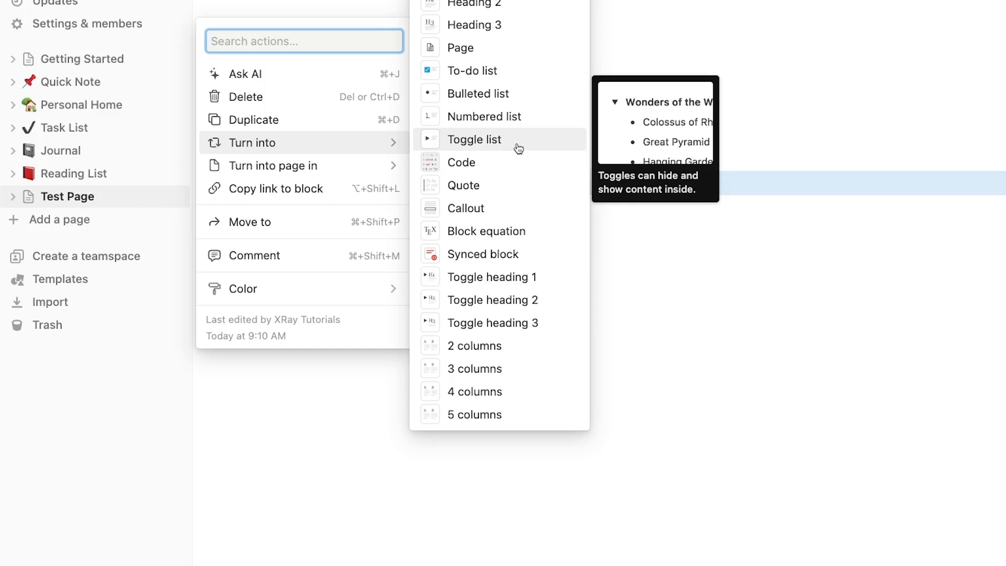
click(635, 231)
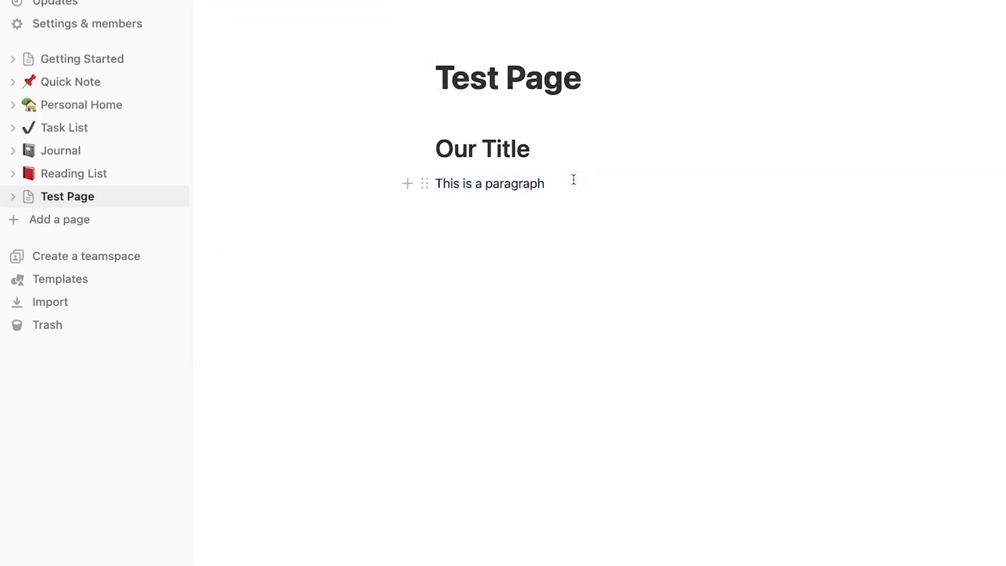
Try a bulleted list and a to-do checkbox on a new line below the paragraph, removing each format again
key(Return)
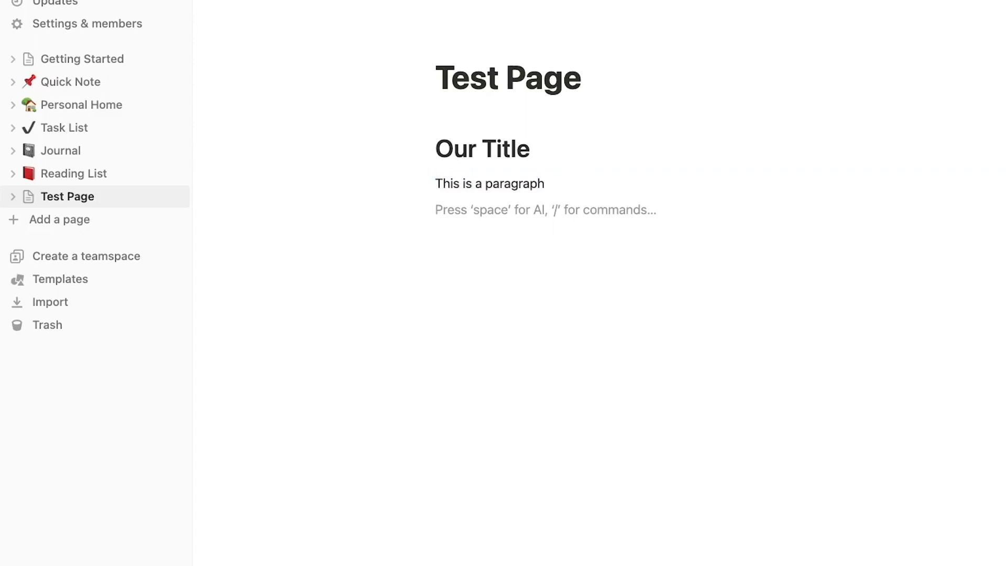
text(-)
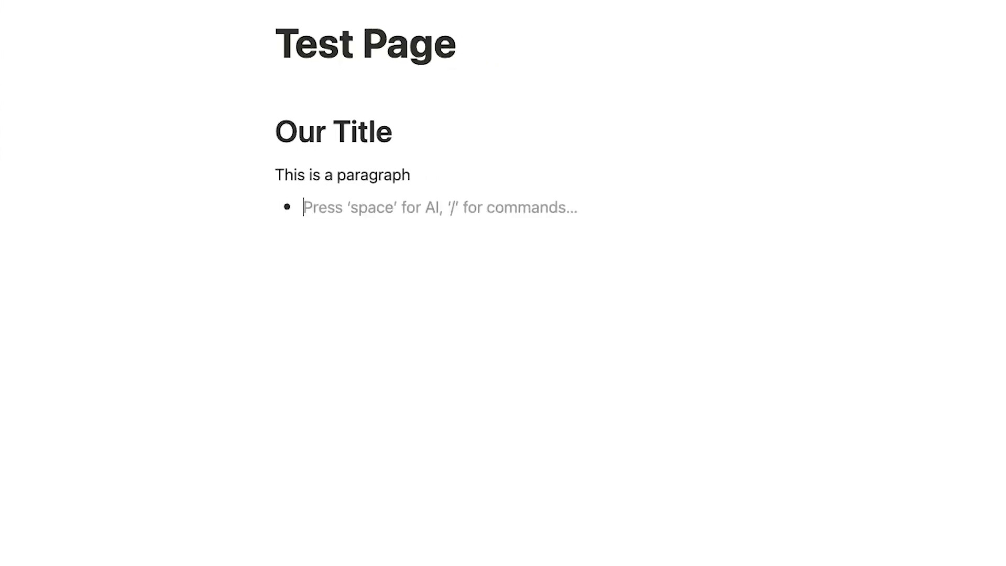
key(BackSpace)
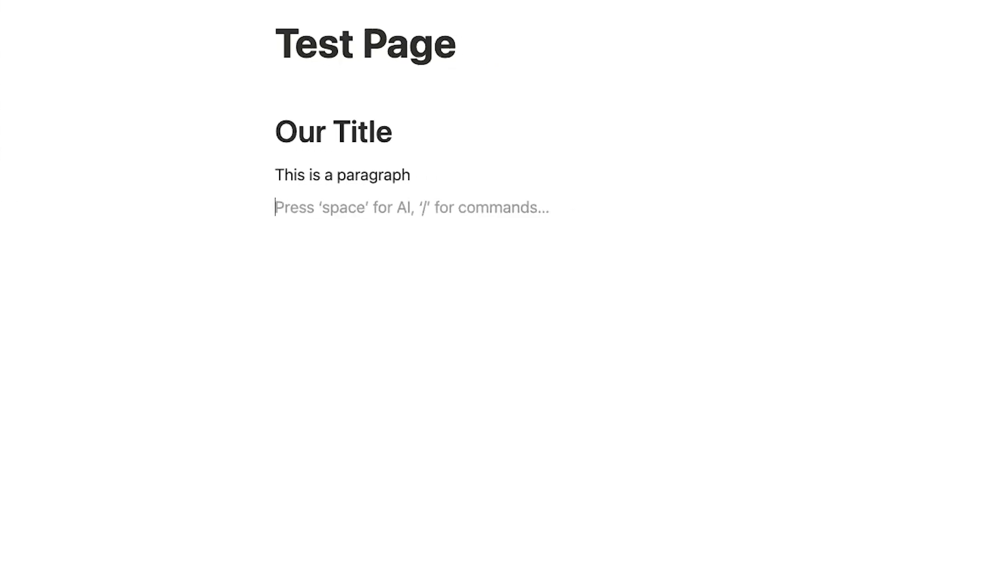
text([])
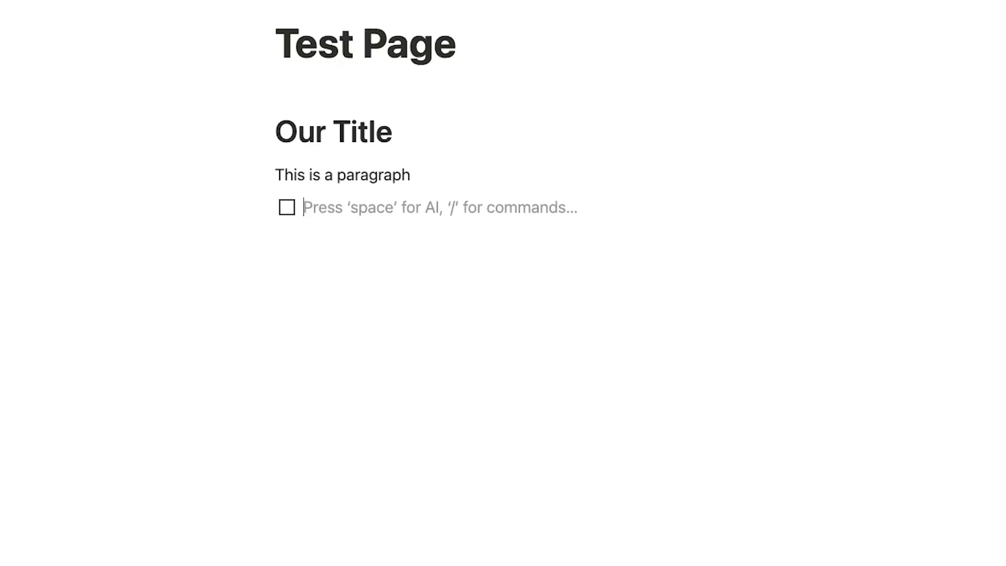
key(BackSpace)
Create a toggle below the paragraph titled "Toggle title" with "Toggle content" inside it
text(> )
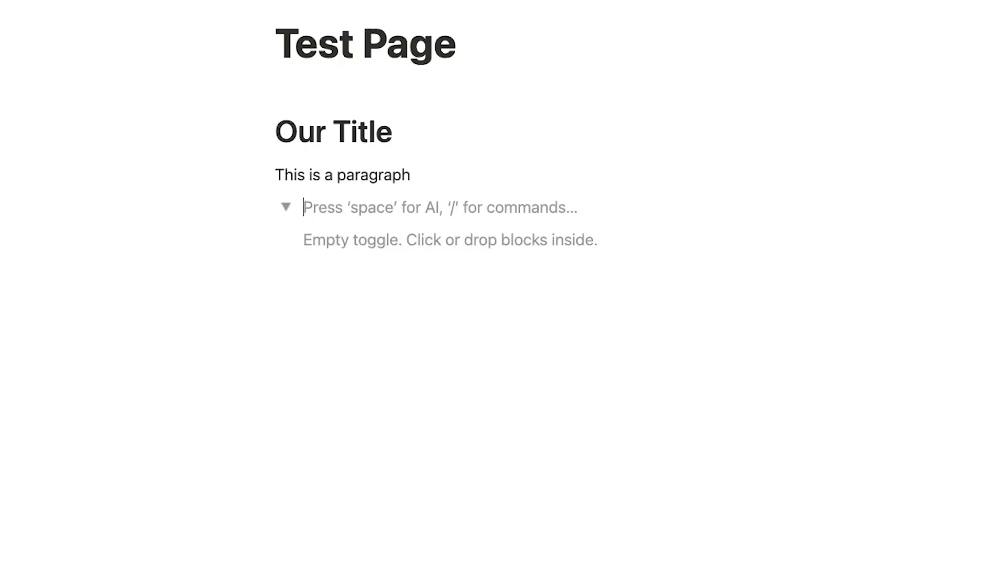
text(Toggle tite)
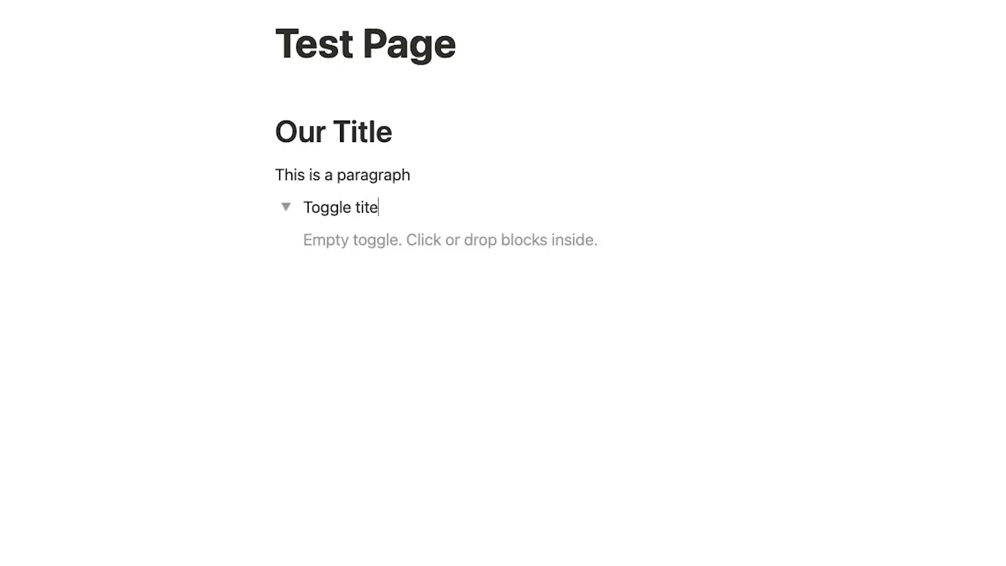
key(BackSpace)
text(le)
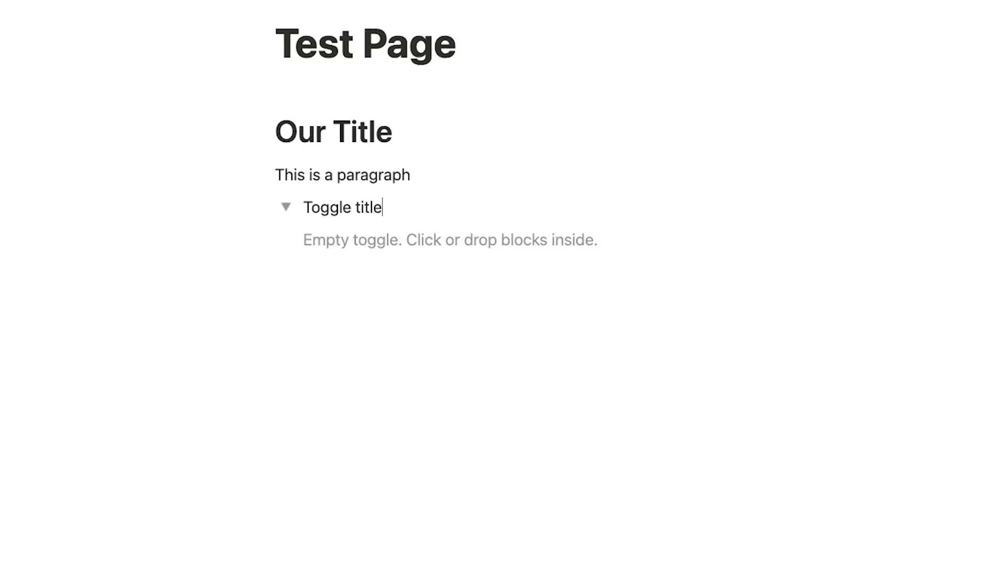
click(410, 237)
text(Toggle content)
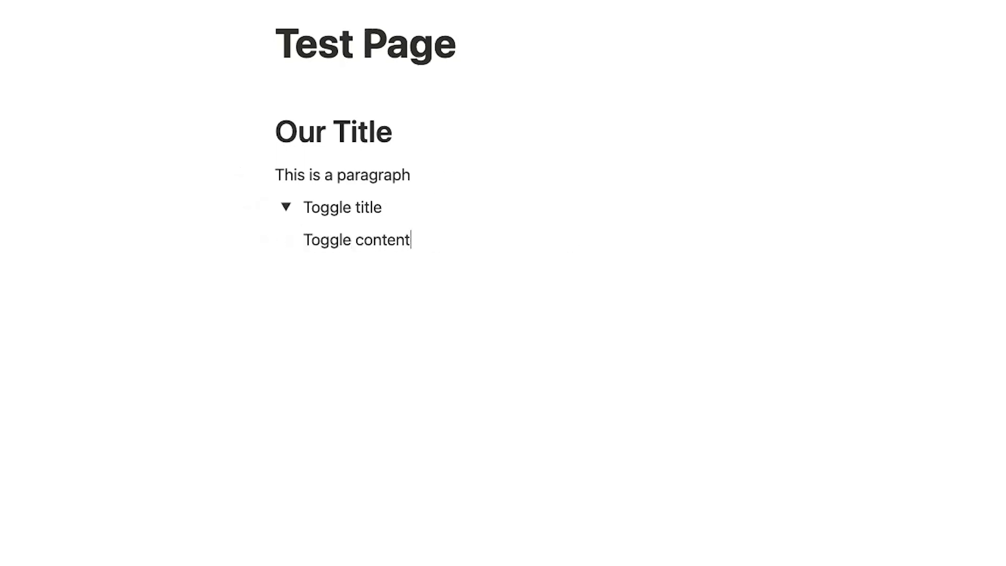
Test collapsing and expanding the "Toggle title" toggle, leaving it collapsed
click(286, 207)
click(285, 207)
click(285, 207)
Insert a 2 columns block below the toggle and add a Heading 2 reading "Left Column" in its first column
click(299, 242)
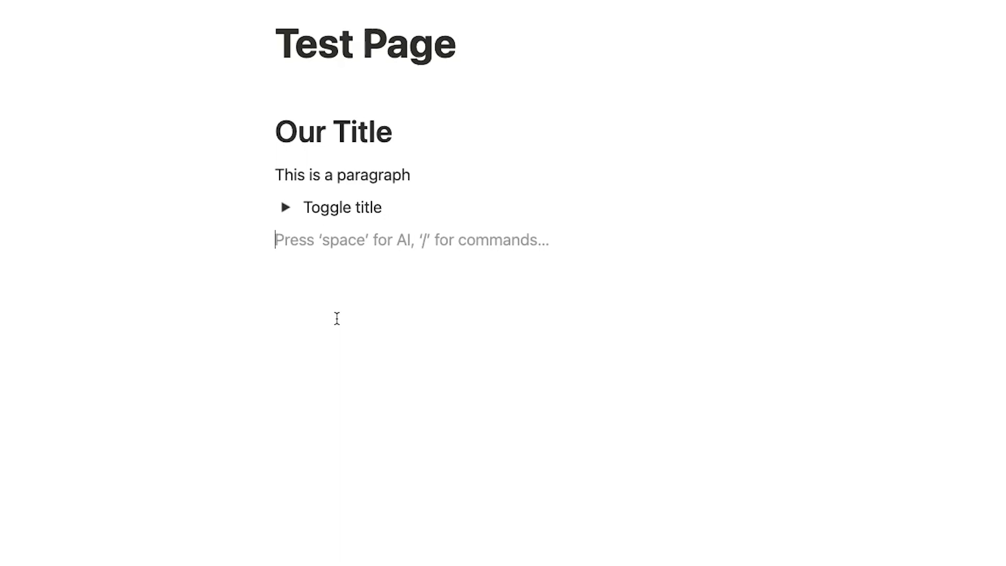
text(/column)
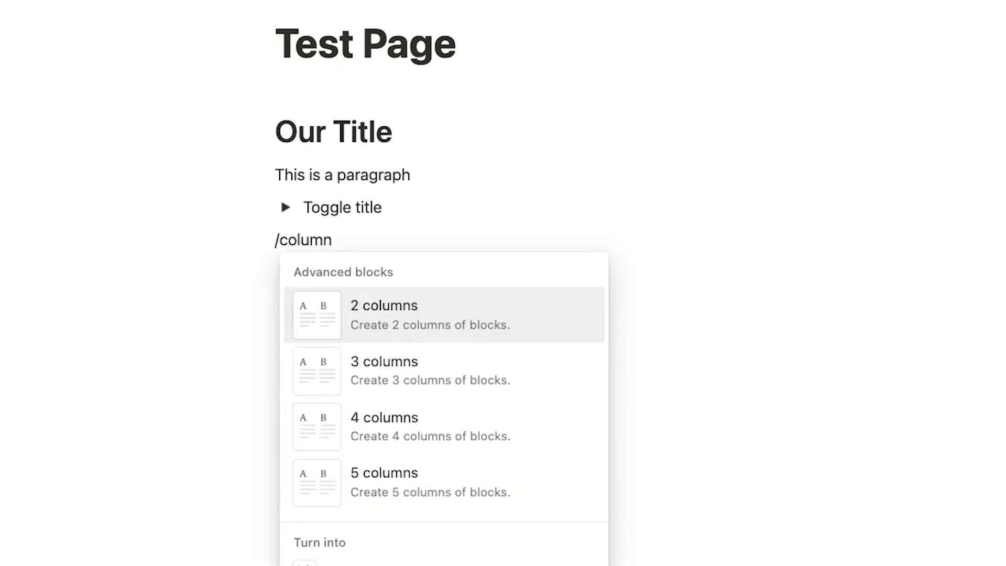
click(434, 326)
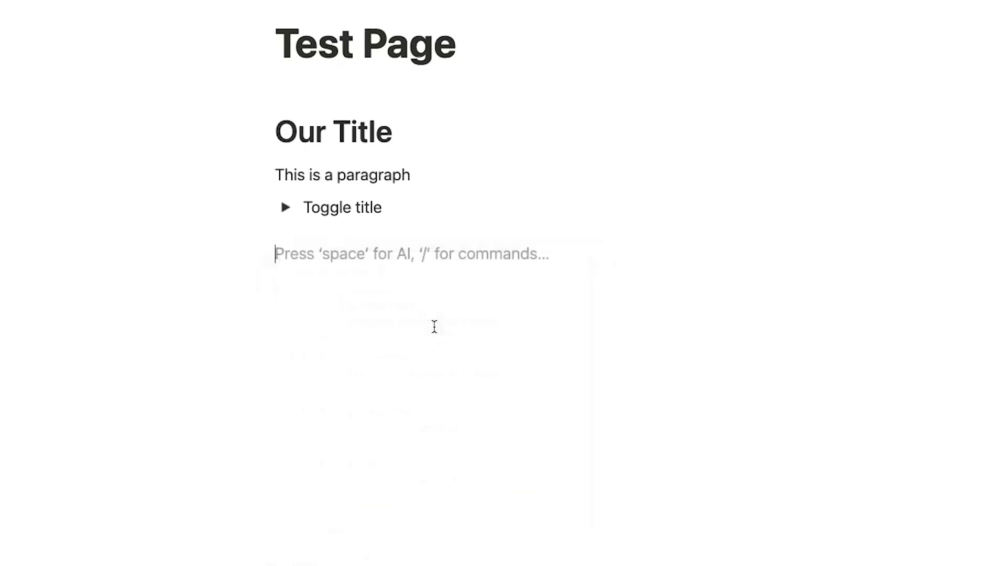
text(/h2)
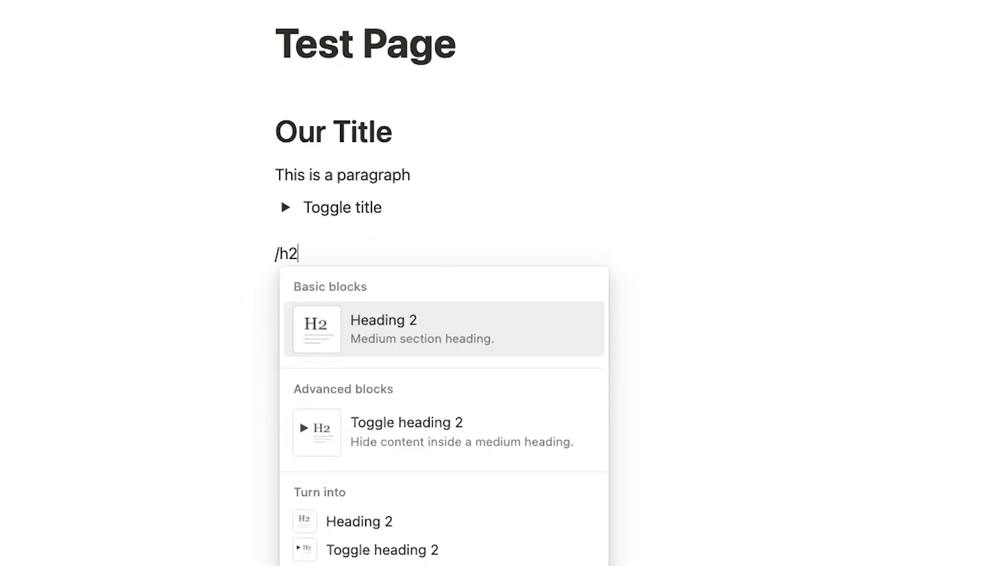
key(Return)
text(Left Column)
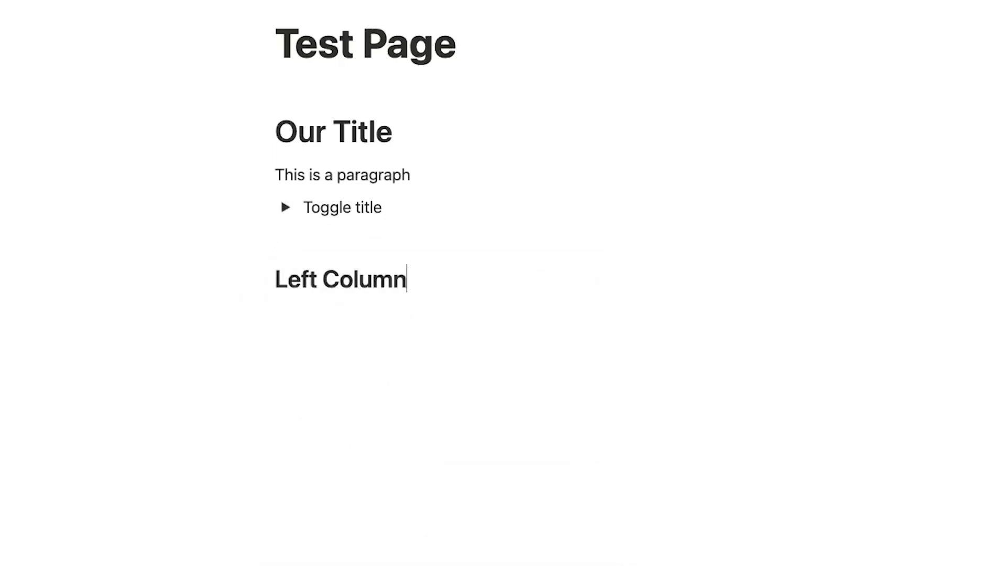
Add a Heading 2 reading "Right Column" in the second column
click(666, 278)
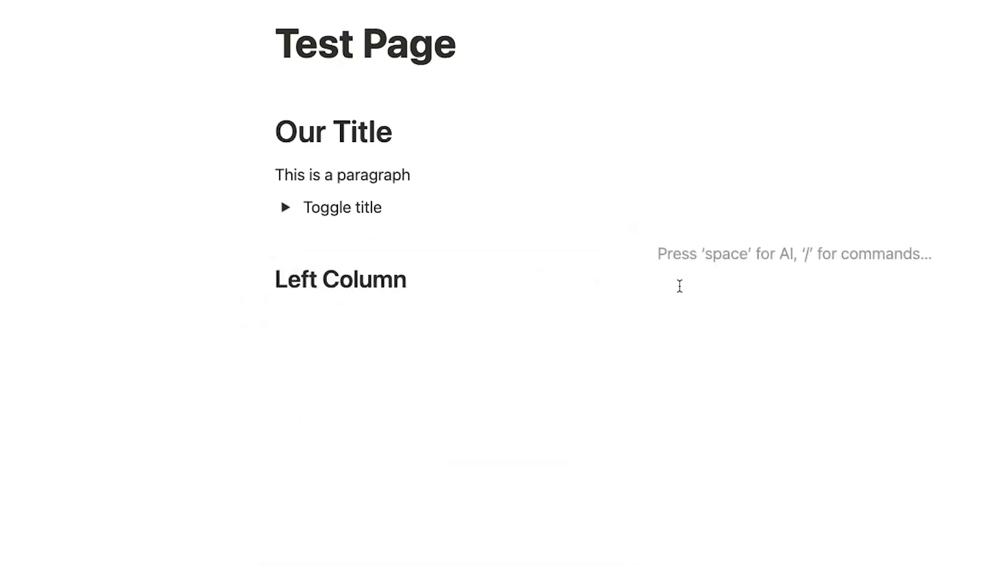
text(/h2)
key(Return)
text(Right Column)
Add a bulleted item "bullets" under Left Column and a collapsed toggle "Toggle" containing "toggle content" under Right Column
click(343, 307)
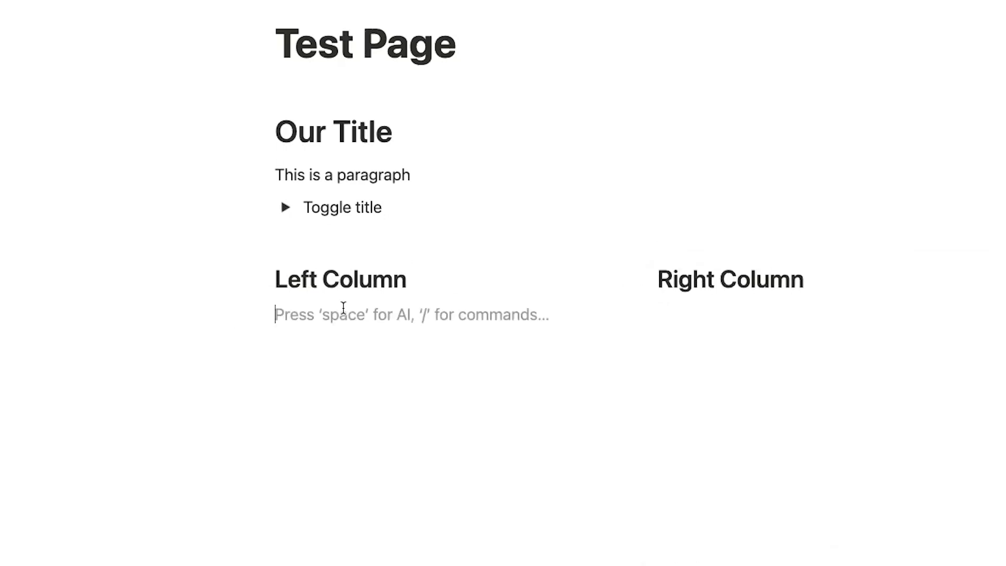
text(- bullets)
click(681, 314)
text(> )
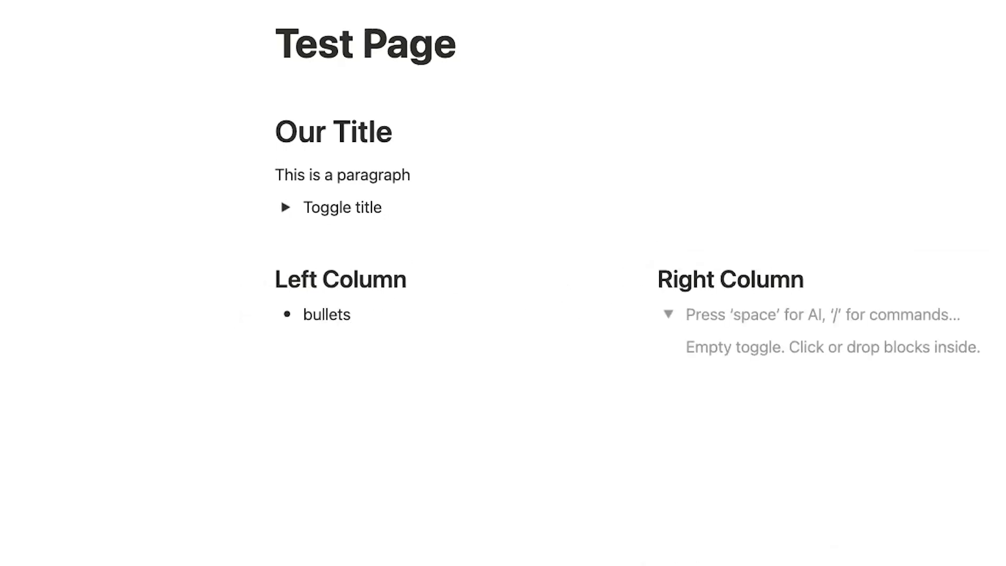
text(Toggle)
click(709, 347)
text(toggle content)
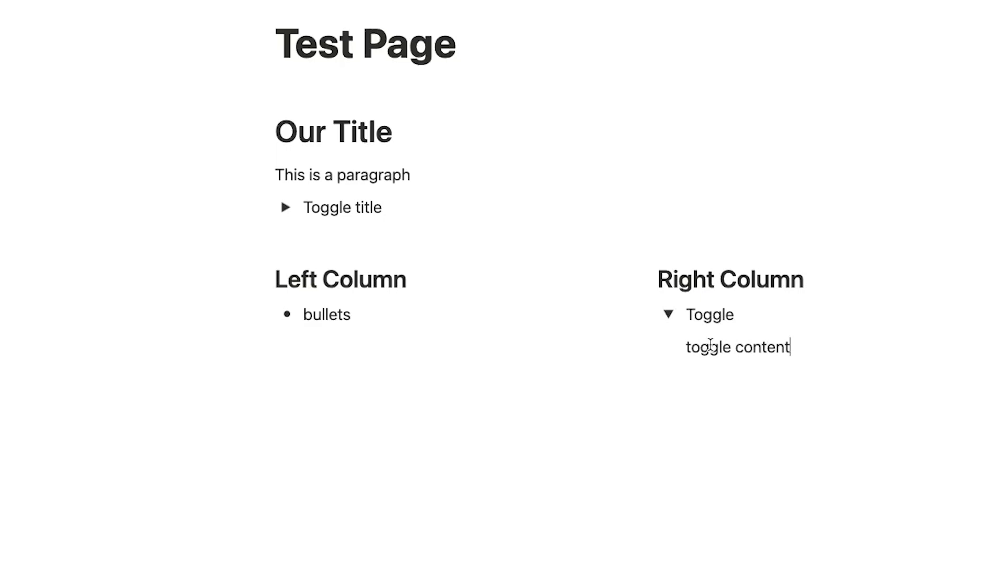
click(668, 314)
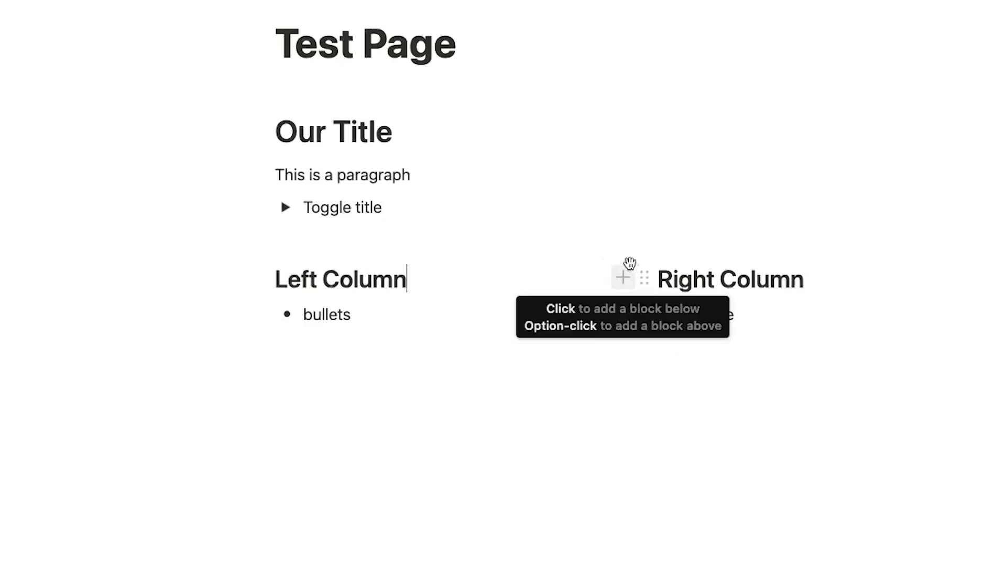
Widen the left column slightly by moving the divider between the two columns
drag(632, 247, 691, 283)
Insert an image block below the two columns and upload the file xray-logo.svg into it
click(335, 361)
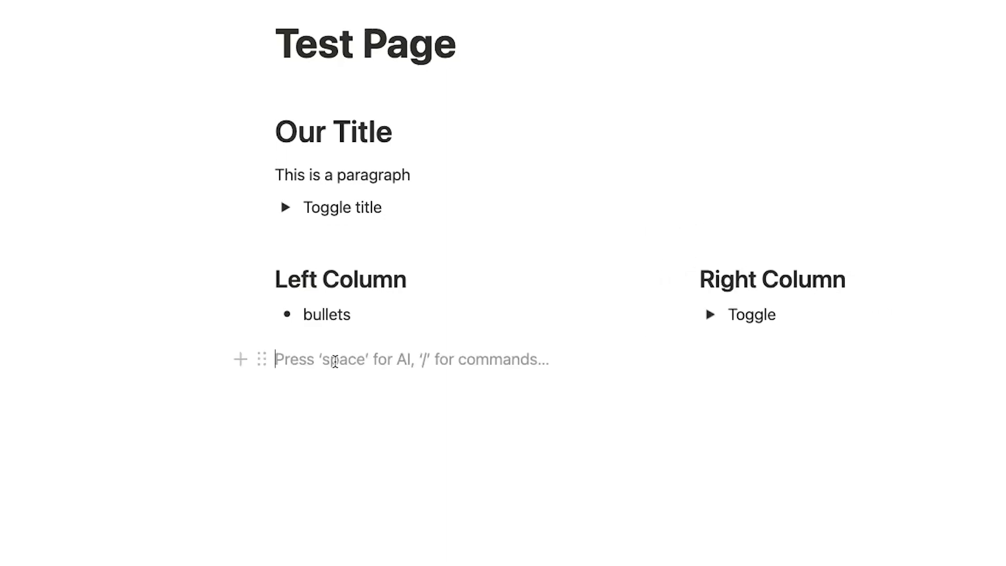
text(/ima)
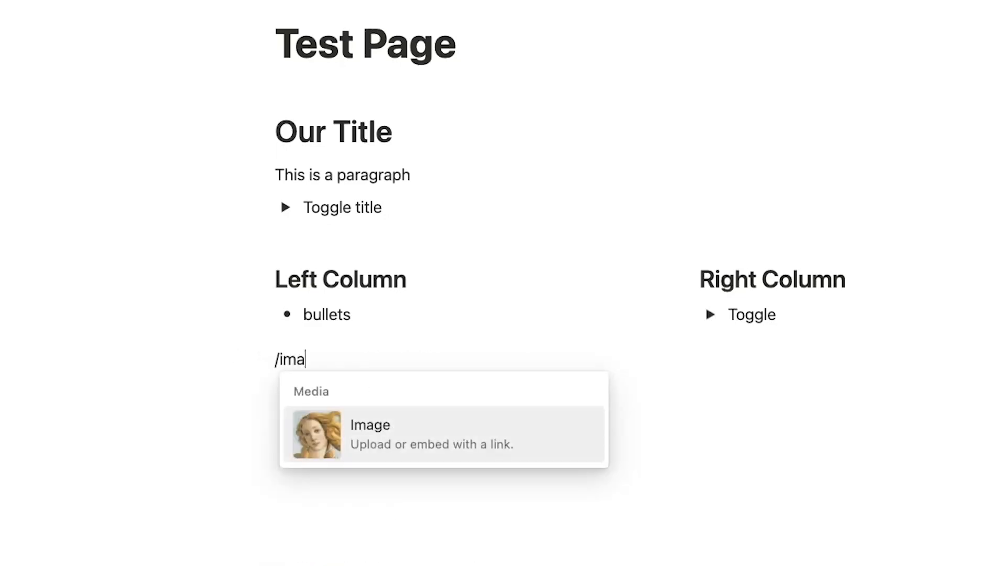
text(ge)
click(382, 442)
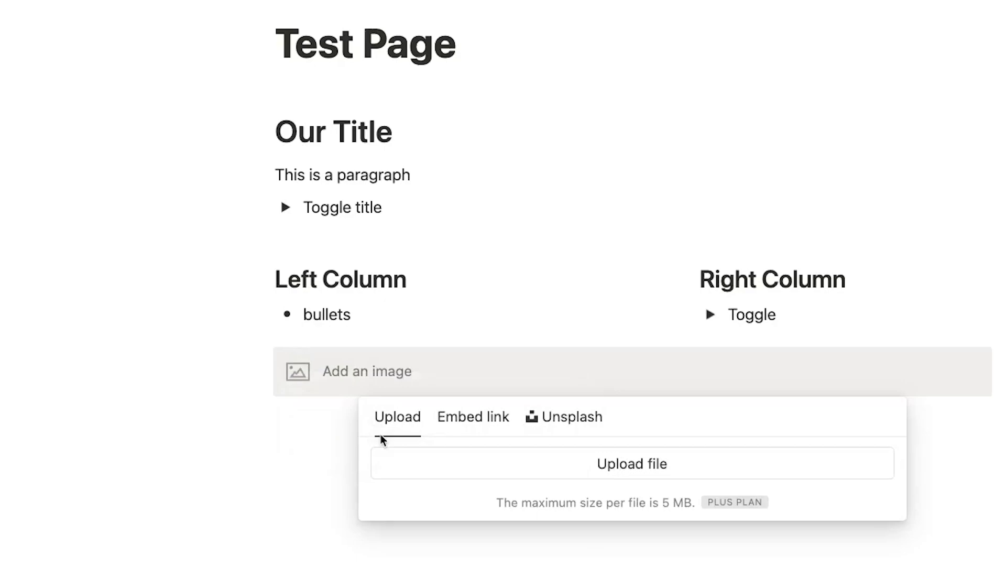
click(467, 467)
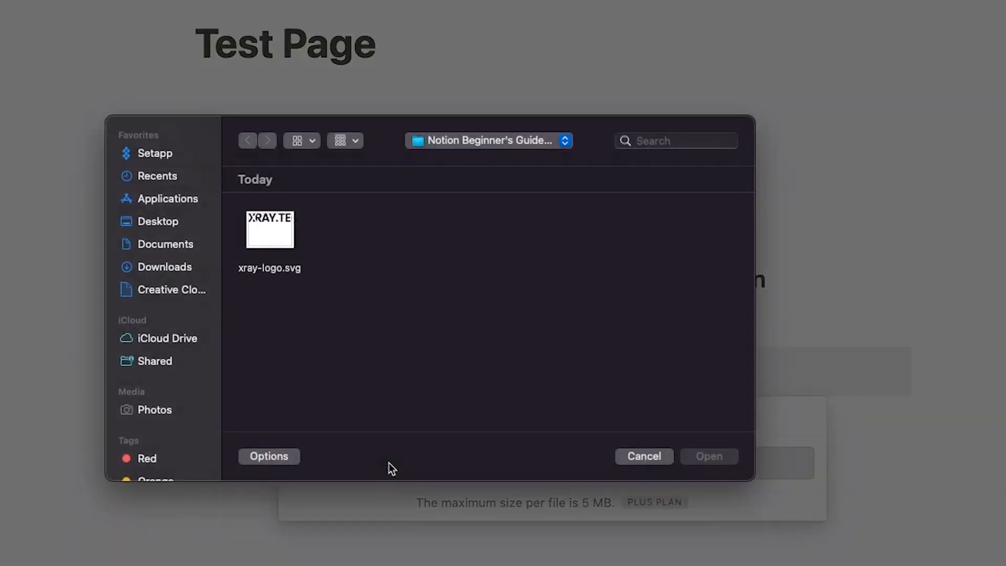
click(283, 239)
click(721, 462)
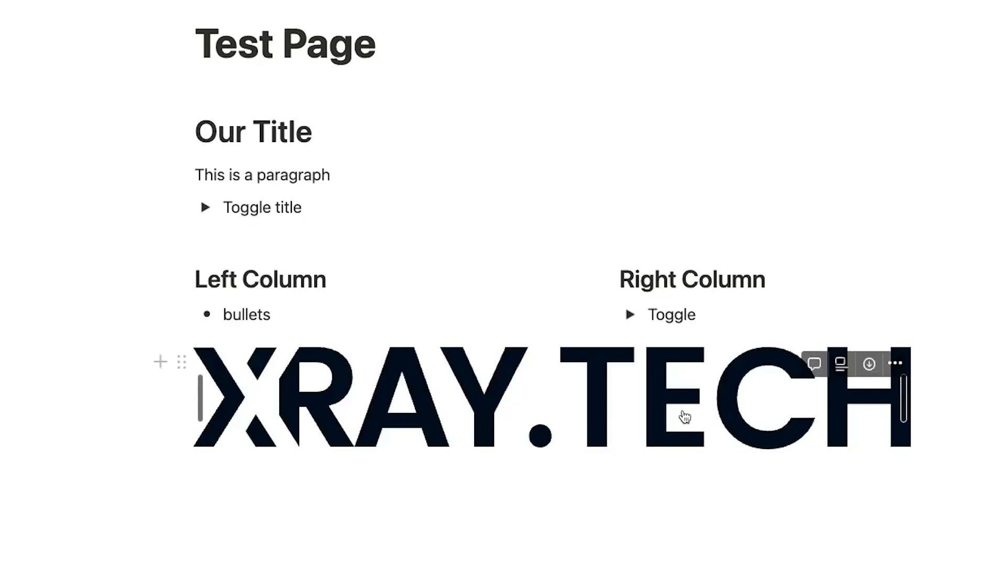
click(685, 416)
key(BackSpace)
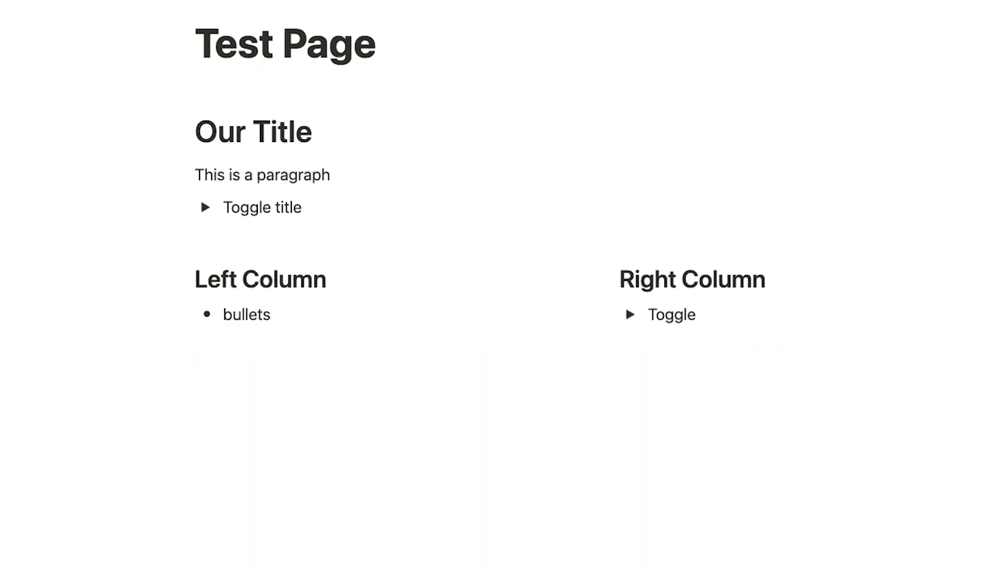
drag(1005, 293, 312, 406)
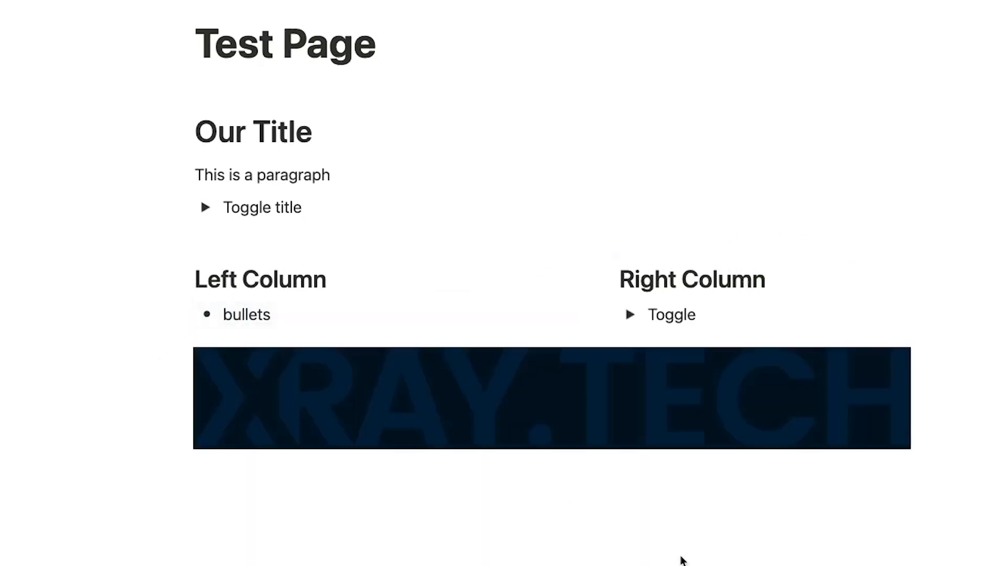
Add a Heading 2 reading "Notion AI" below the logo image, followed by an empty line
click(295, 467)
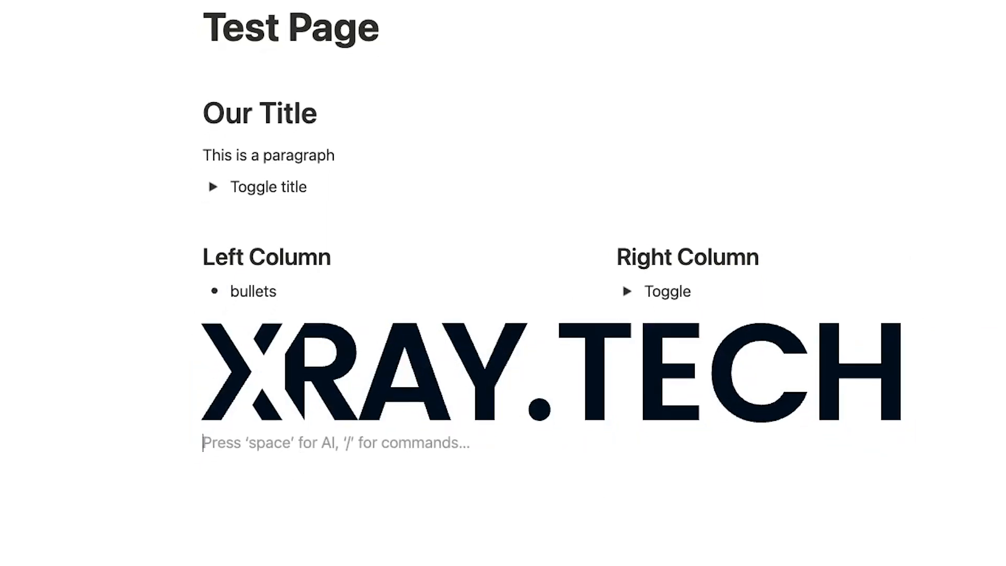
text(/h2)
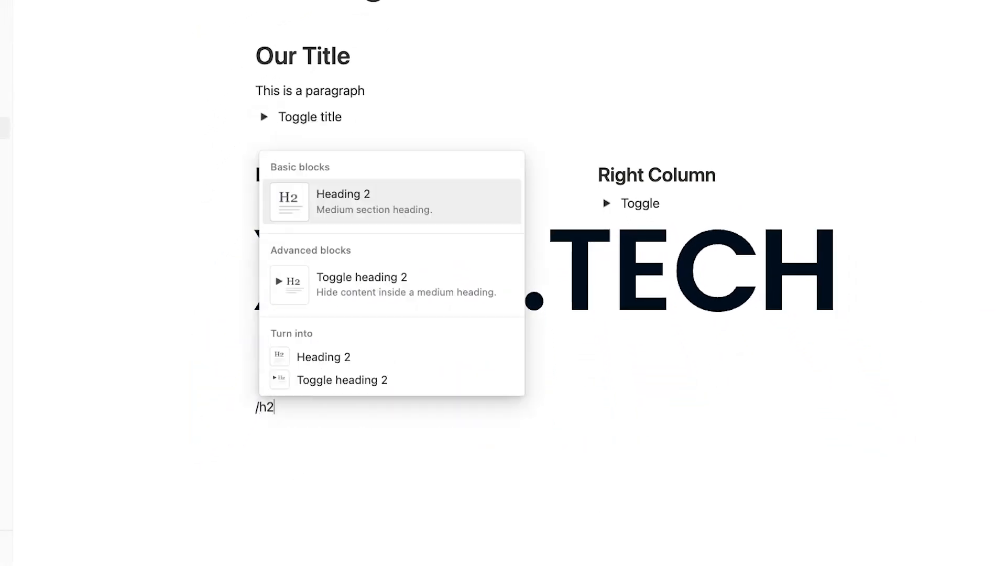
key(Return)
text(Notion AI)
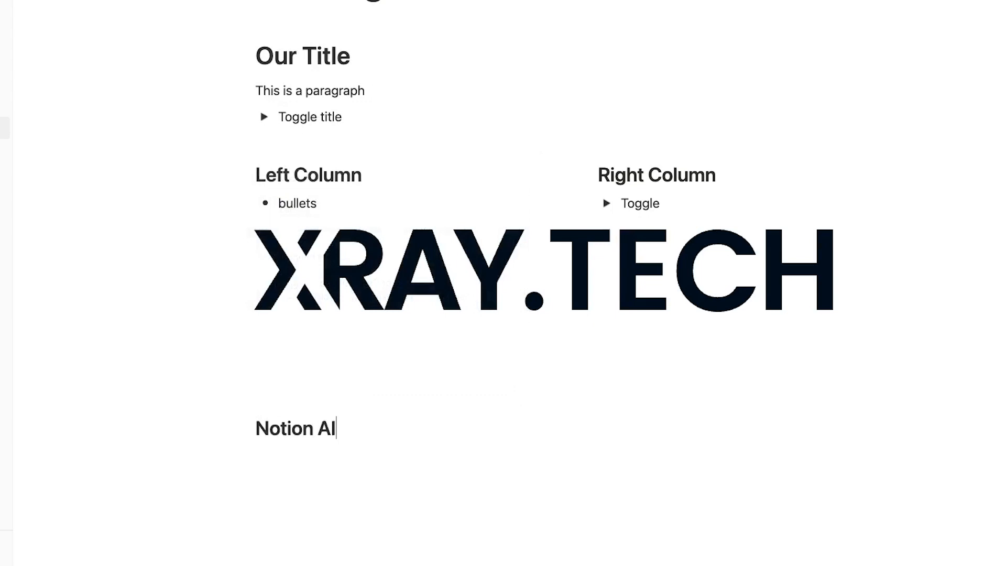
key(Return)
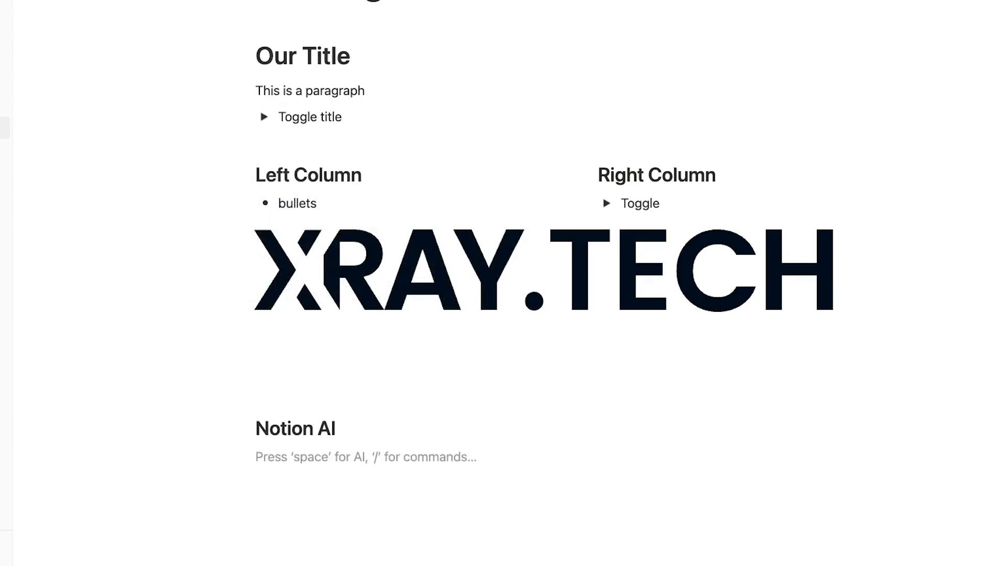
Have Notion AI "write a short explanation of workflow automation" under the Notion AI heading and accept the generated text
scroll(543, 283, down, 5)
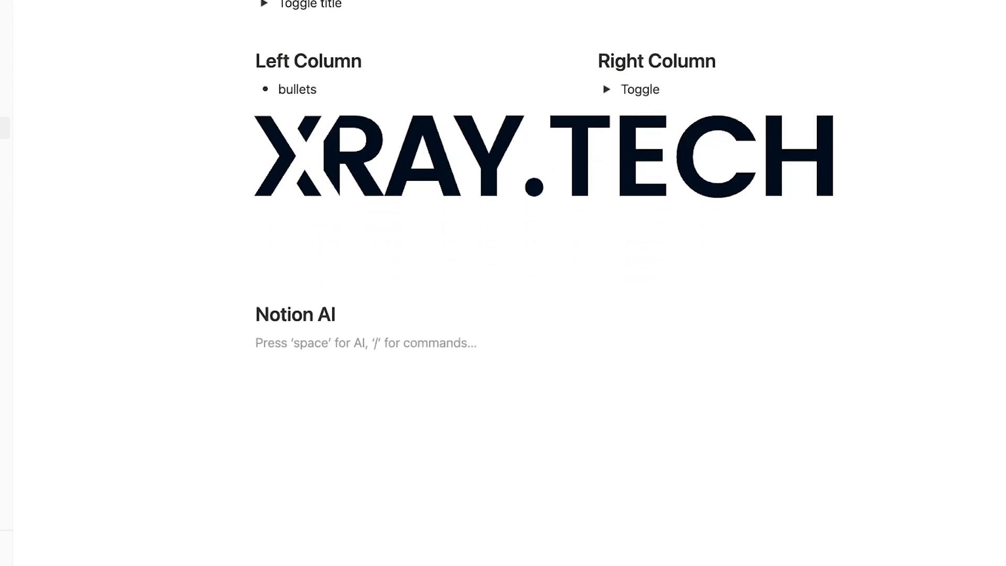
key(space)
scroll(340, 361, down, 3)
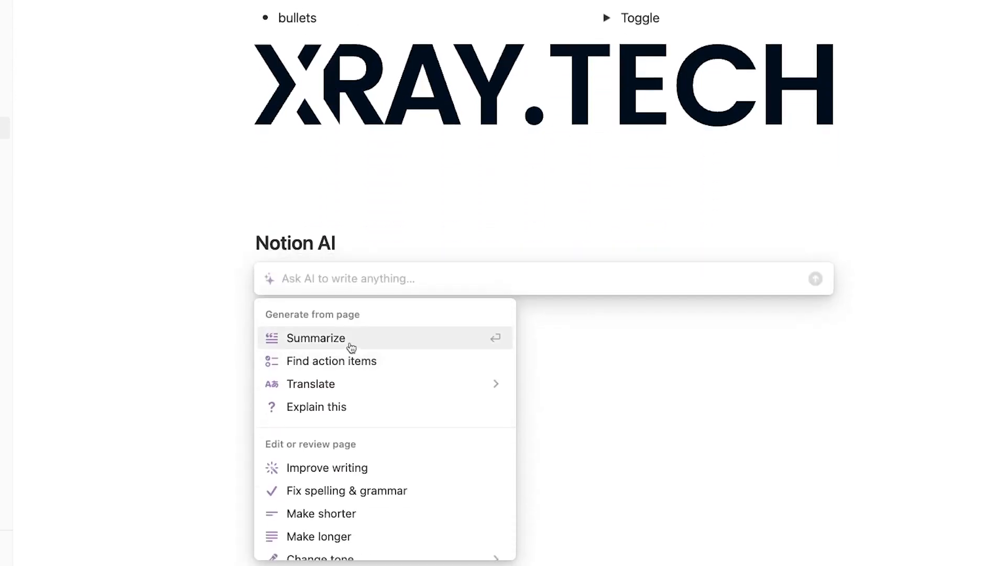
text(wri)
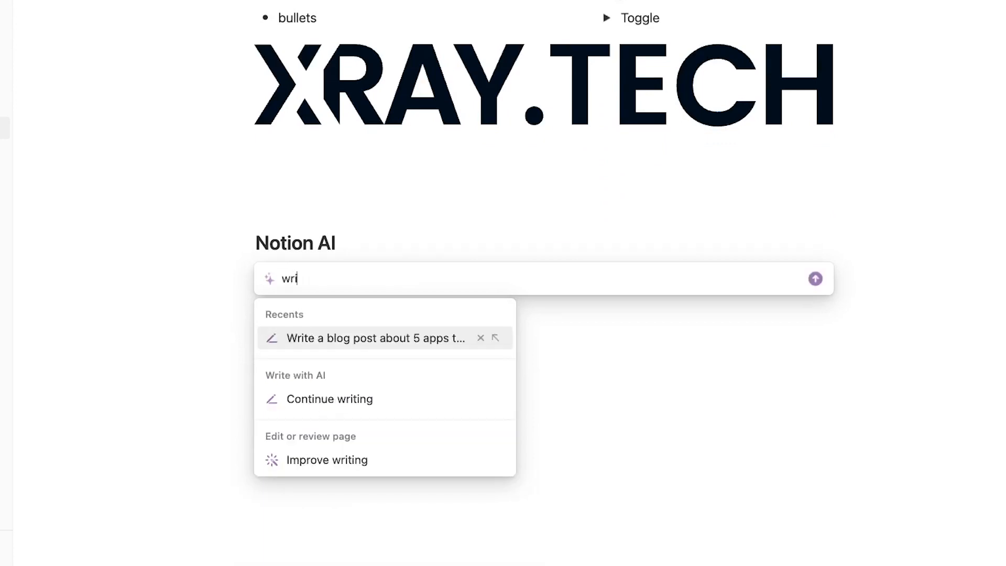
text(te a short des)
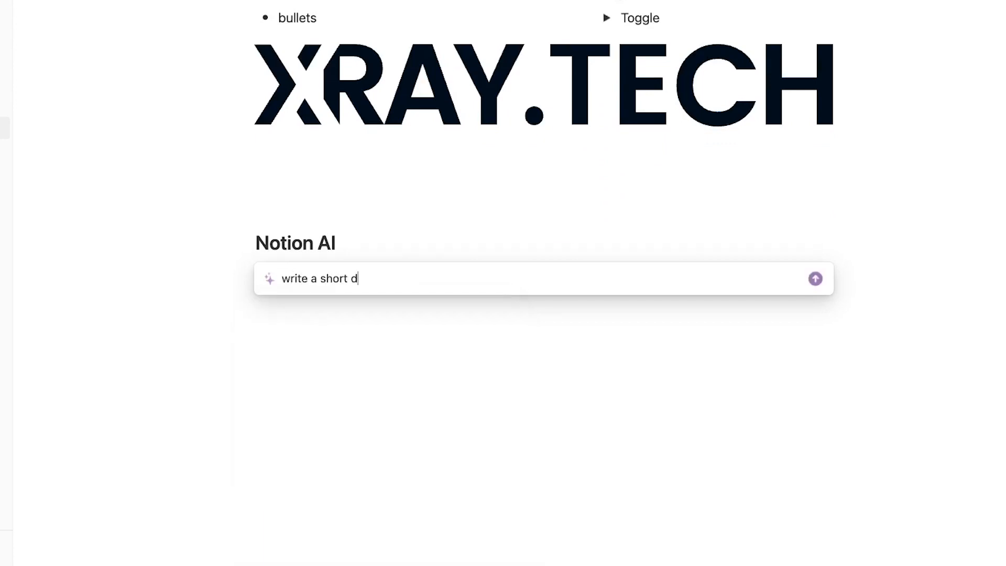
key(BackSpace)
key(BackSpace)
key(BackSpace)
text(explanation of workflow automation)
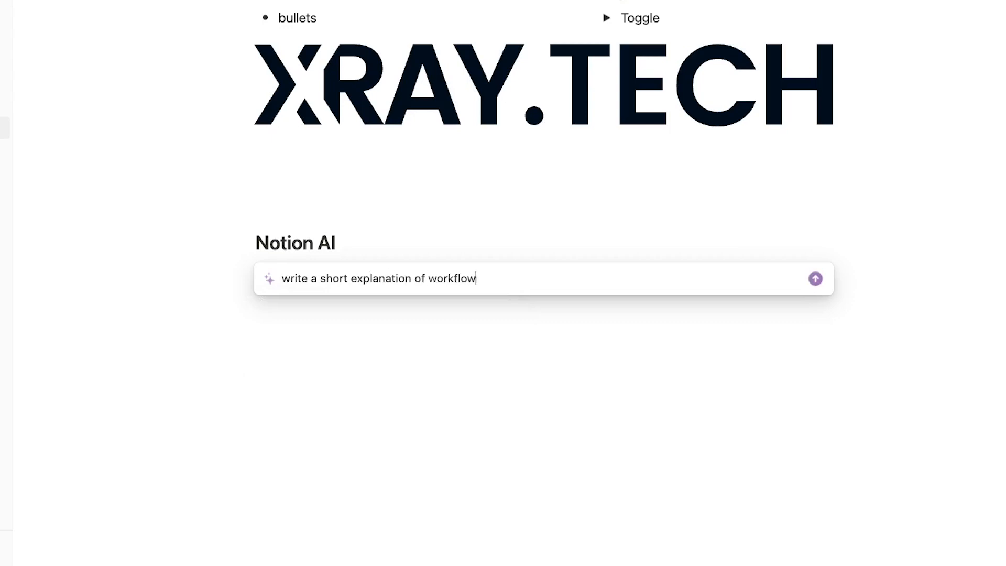
key(Return)
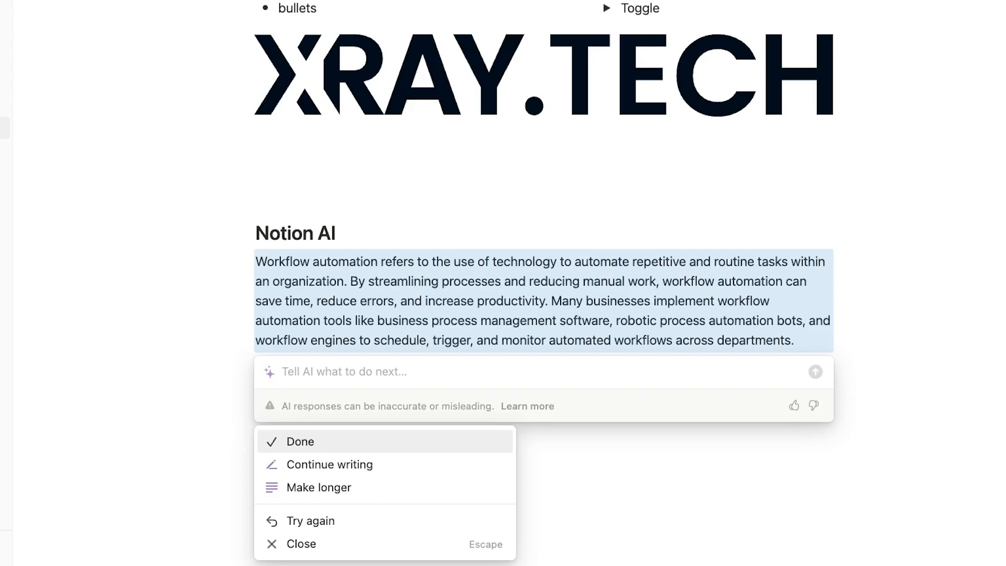
key(Return)
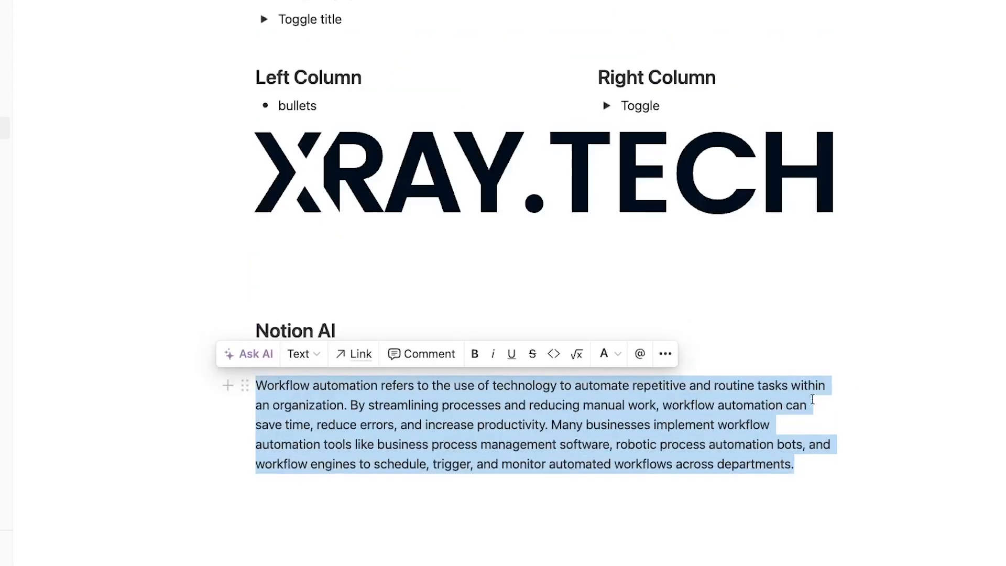
Embed a sub-page titled "Nested Page" below the AI-written paragraph, leaving blank space between them
scroll(839, 383, down, 3)
click(812, 378)
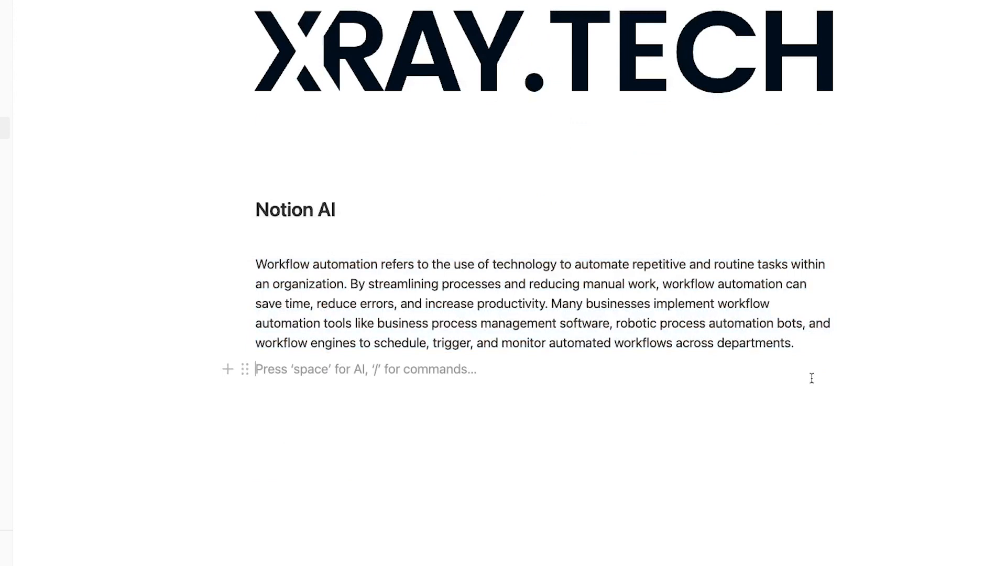
key(Return)
key(Return)
text(/pa)
text(ge)
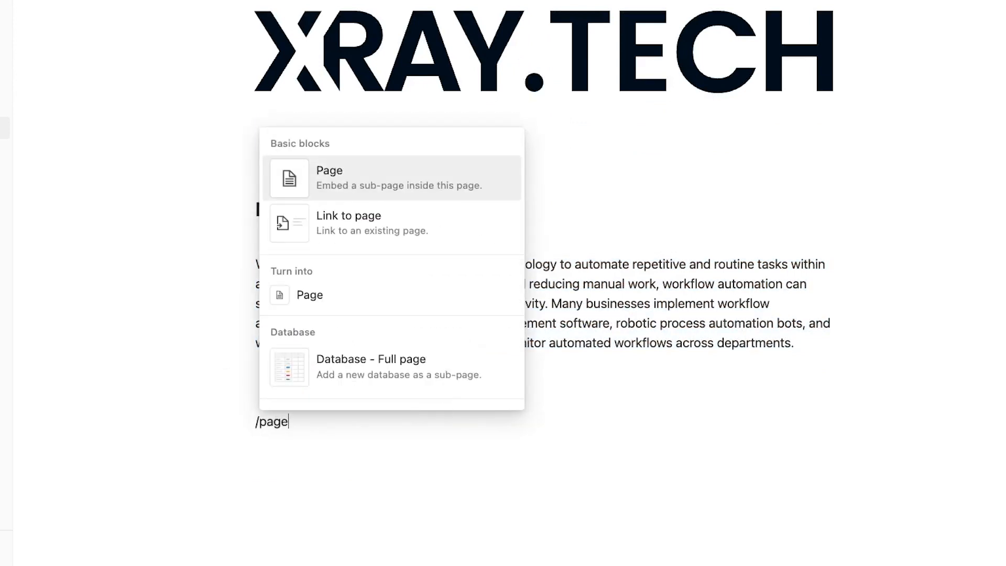
click(472, 190)
text(Ne)
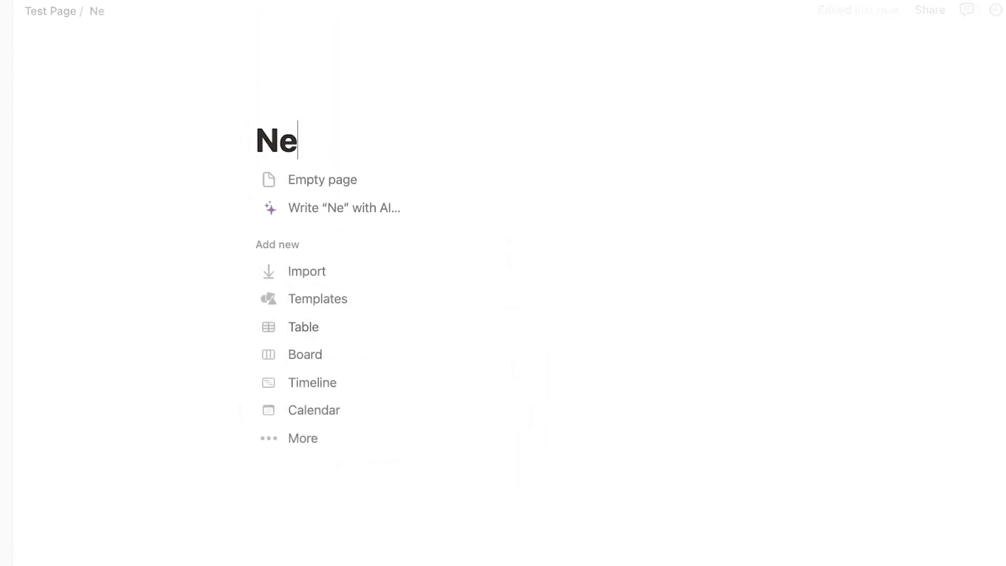
text(sted Page)
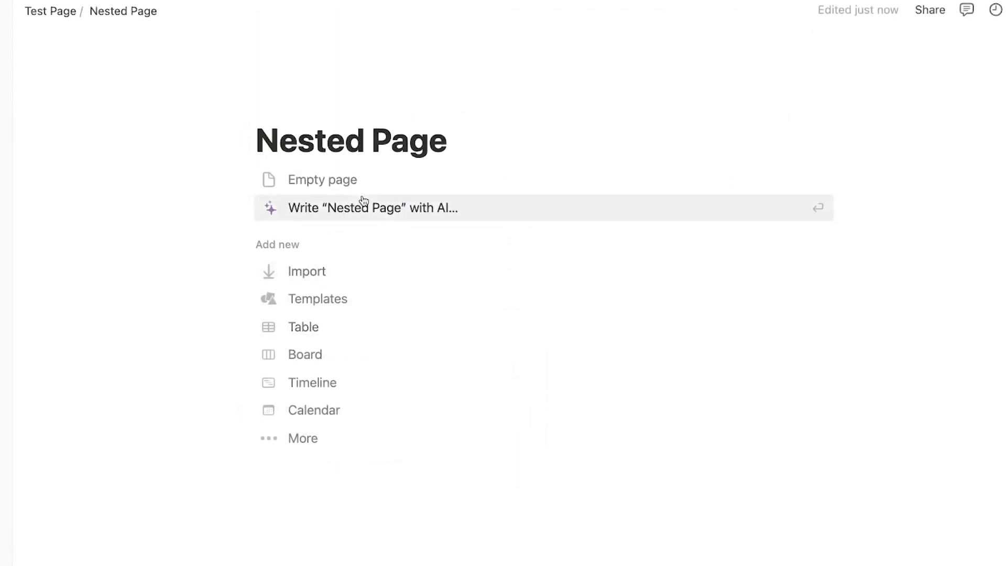
Make Nested Page an empty page with the bulleted item "add some content here" and return to Test Page
click(348, 178)
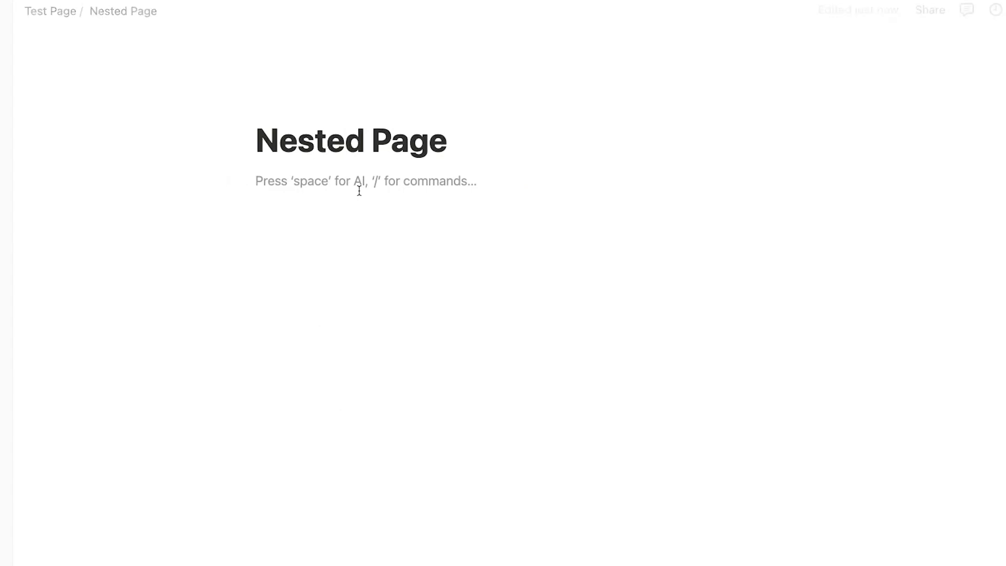
text(* a)
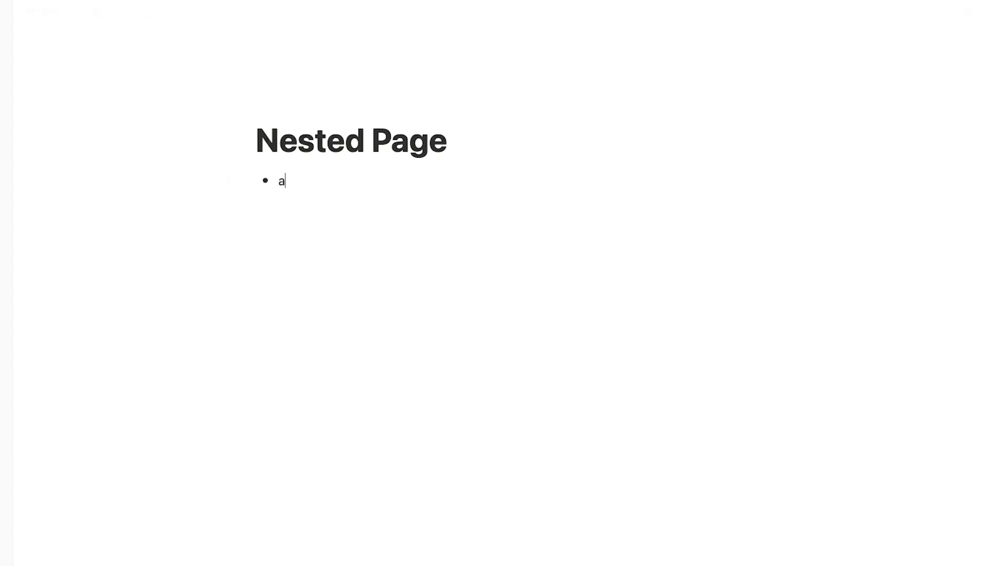
text(dd some content here)
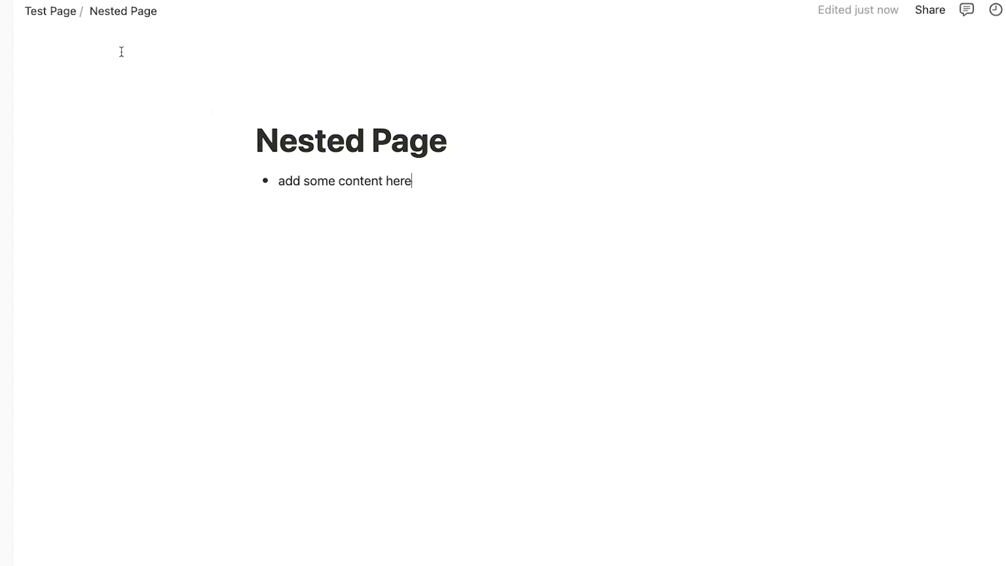
click(65, 15)
scroll(582, 402, down, 6)
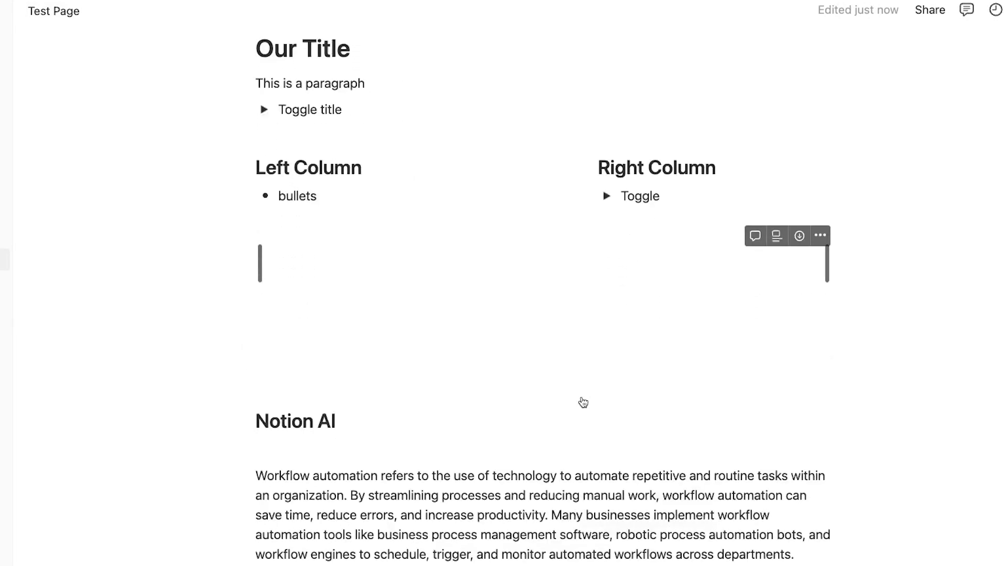
scroll(526, 494, down, 1)
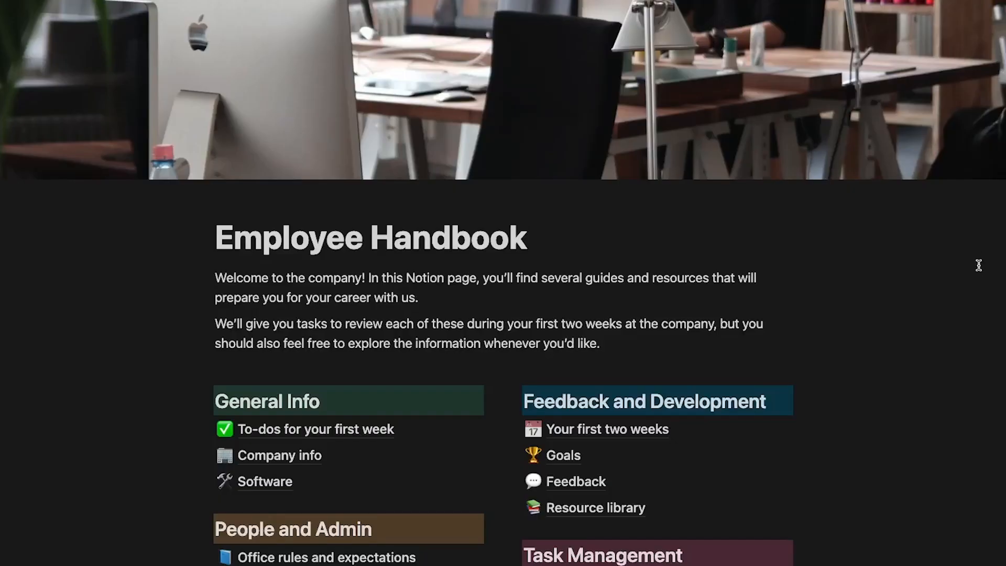
Open the Software page from the Employee Handbook and expand its Communication toggle heading
scroll(967, 273, down, 5)
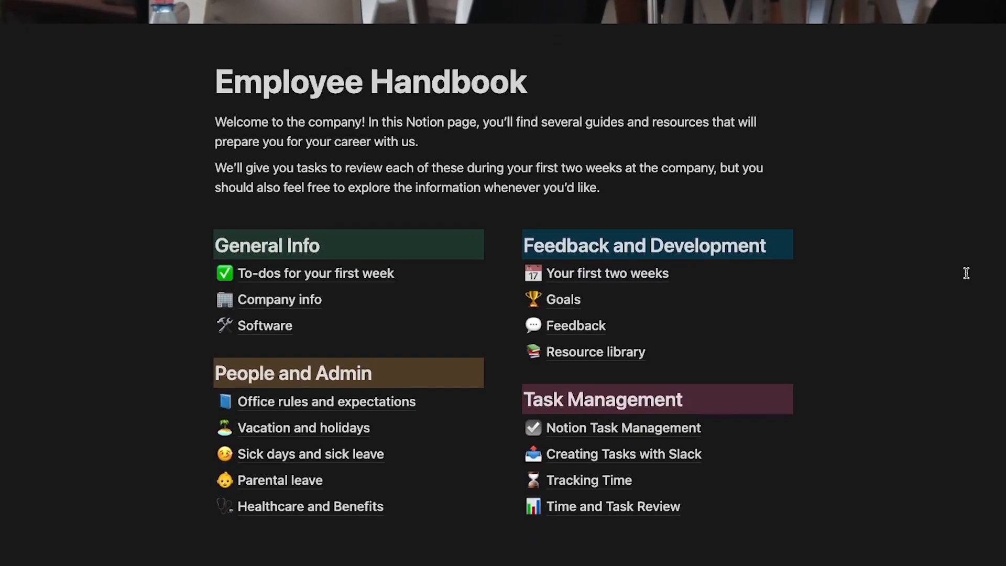
click(273, 330)
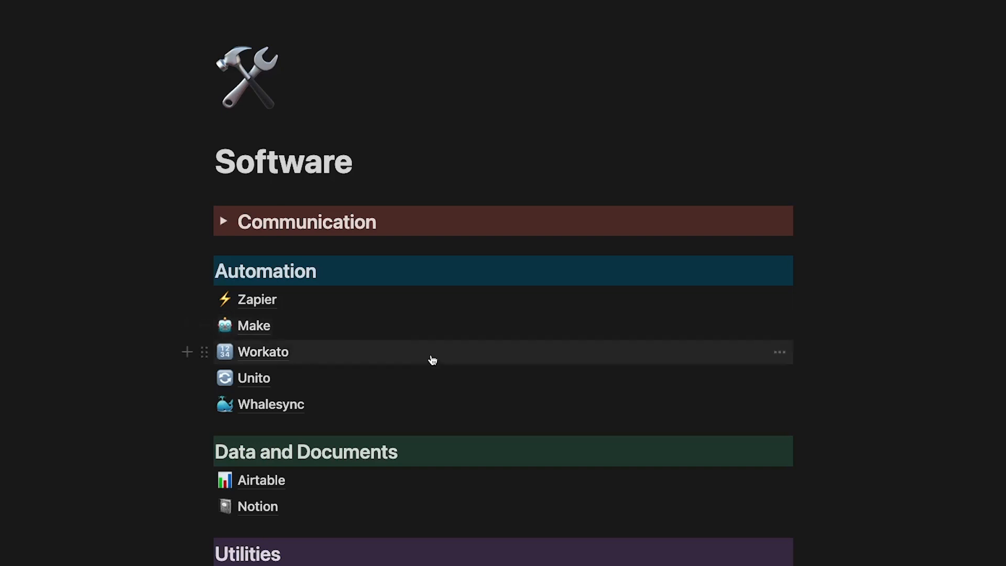
scroll(431, 356, down, 3)
scroll(432, 360, up, 3)
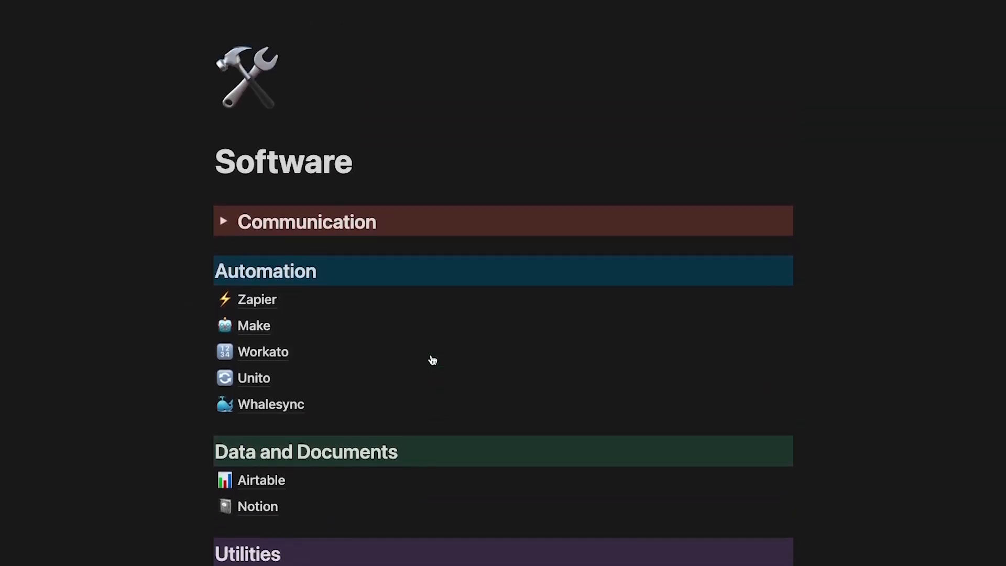
click(225, 221)
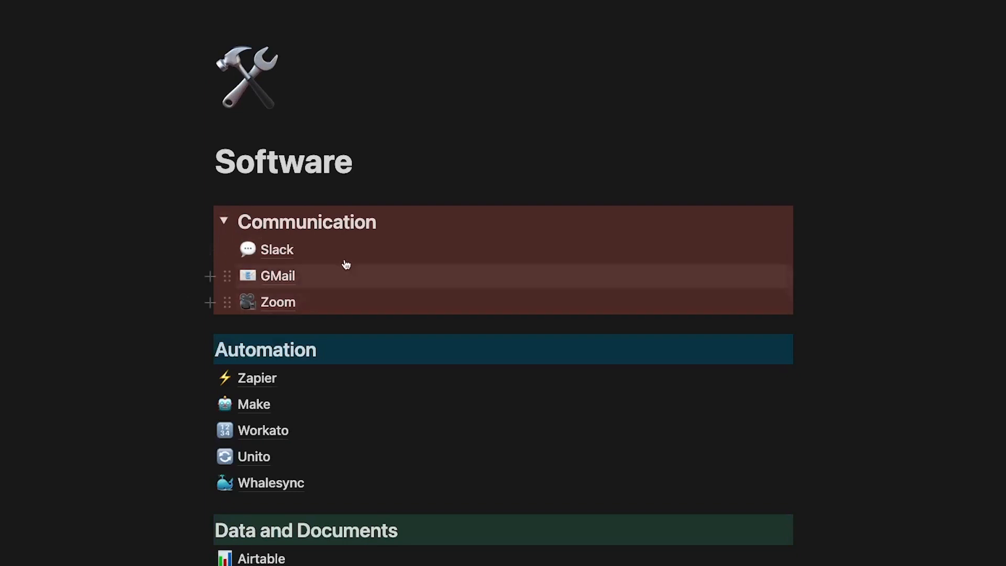
Go back to the previous page and search the workspace for "journal"
key(super+[)
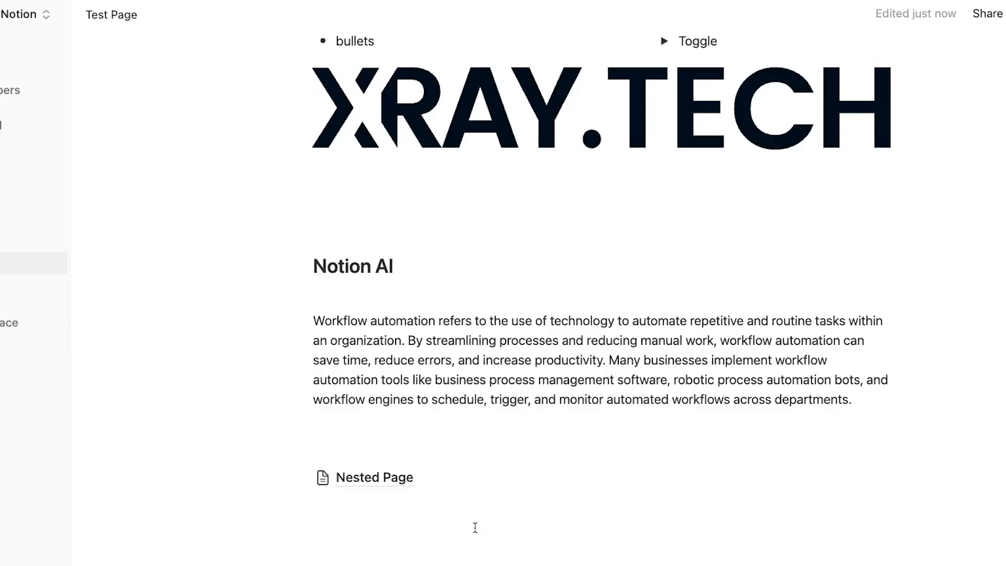
key(super+p)
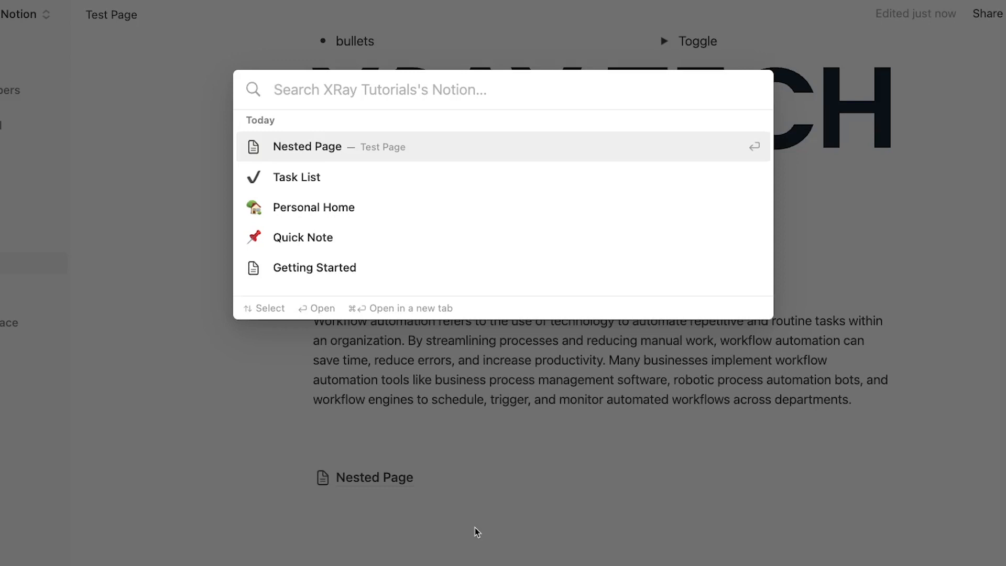
text(journal)
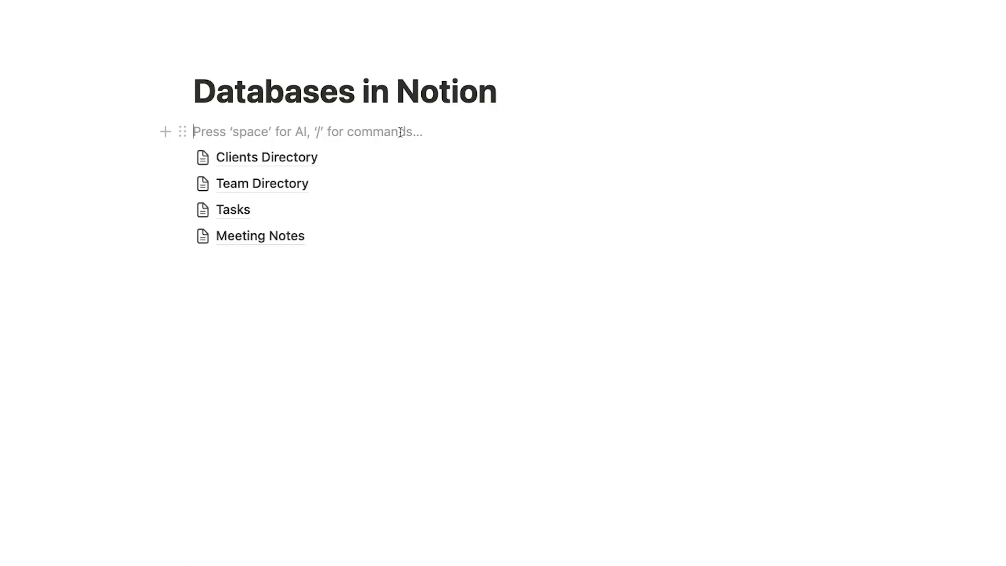
Add an inline database to the Databases in Notion page and title it "Example database"
text(/)
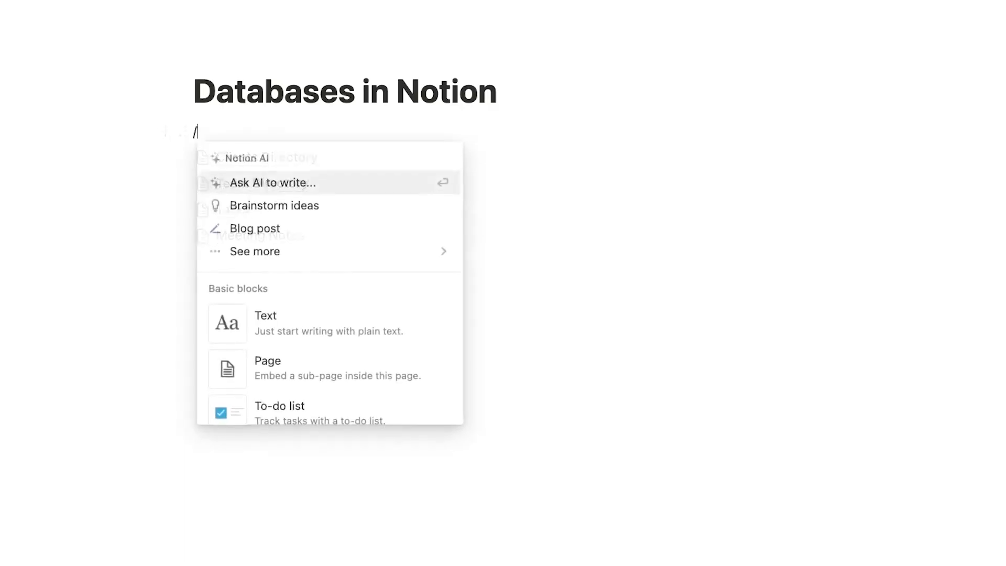
text(database)
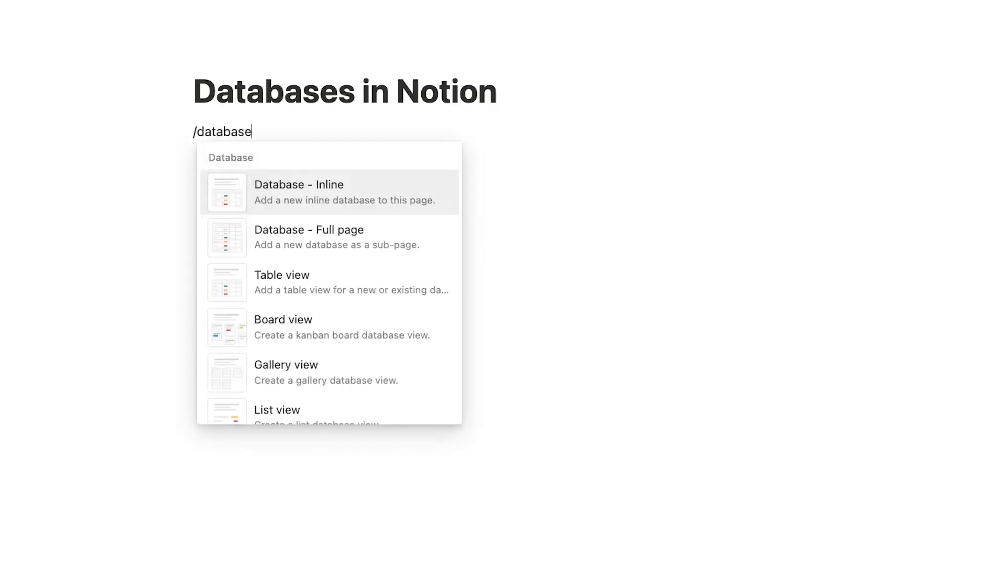
click(338, 198)
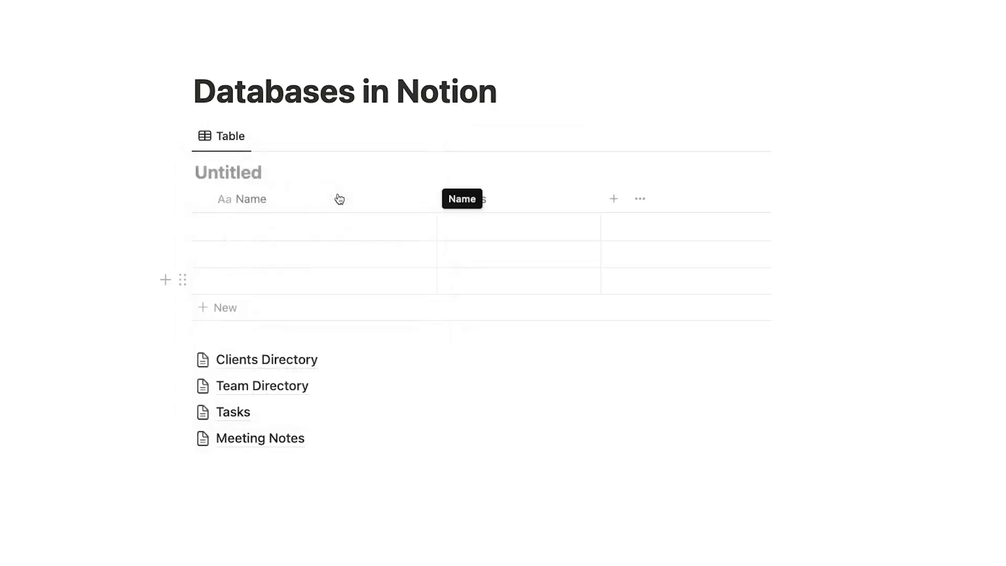
text(Exampl)
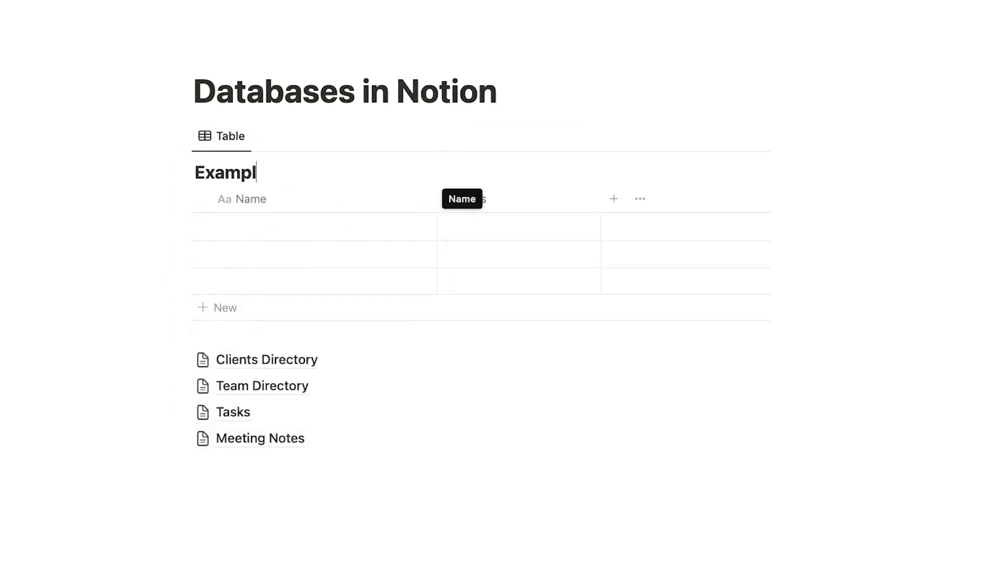
text(e database)
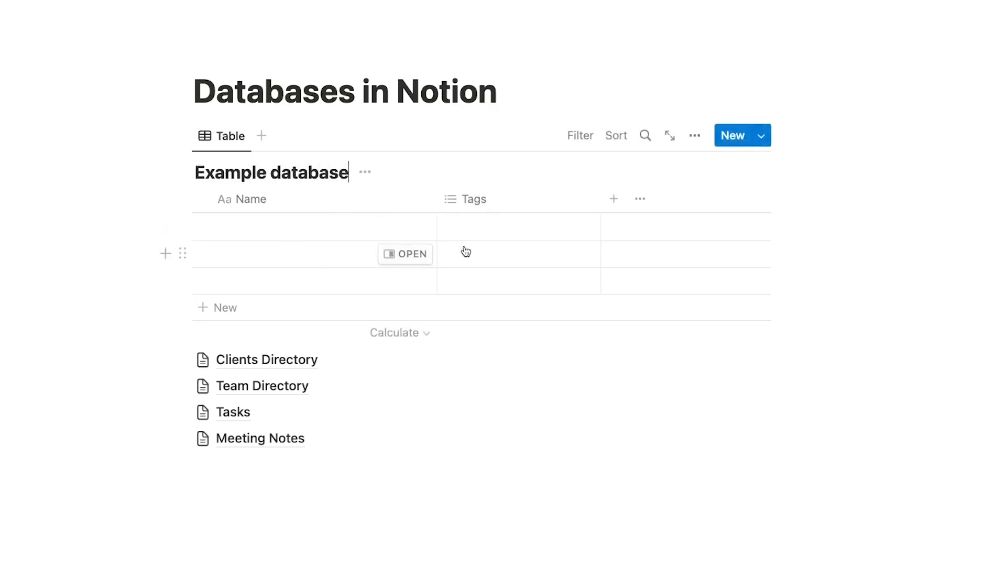
Review the property types available for the Tags column of Example database
click(475, 201)
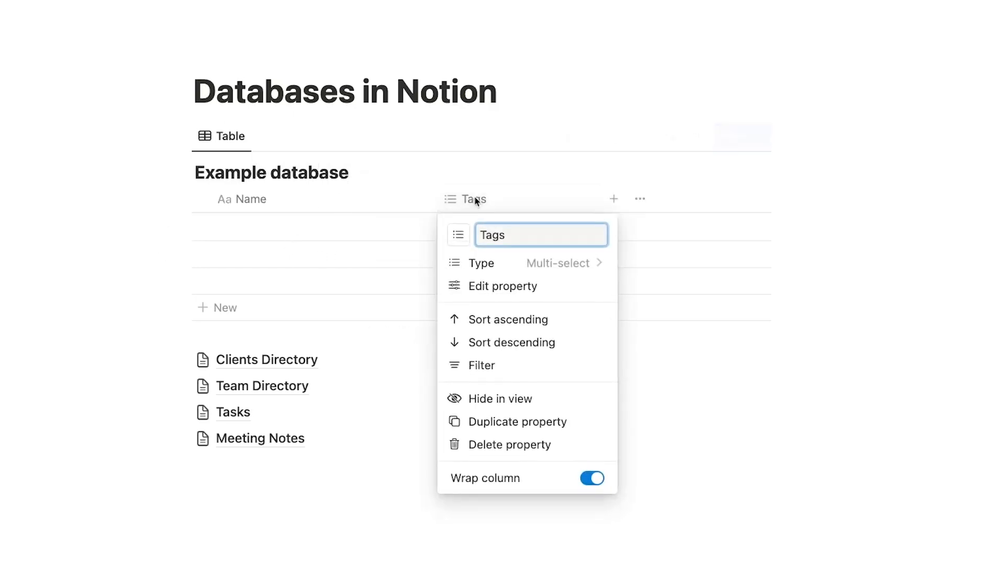
click(521, 265)
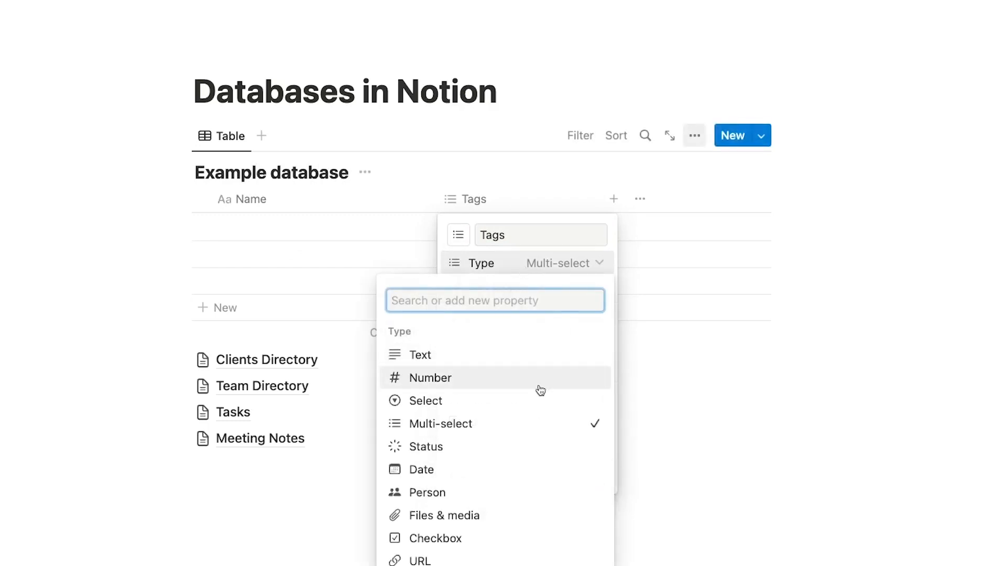
scroll(524, 421, down, 3)
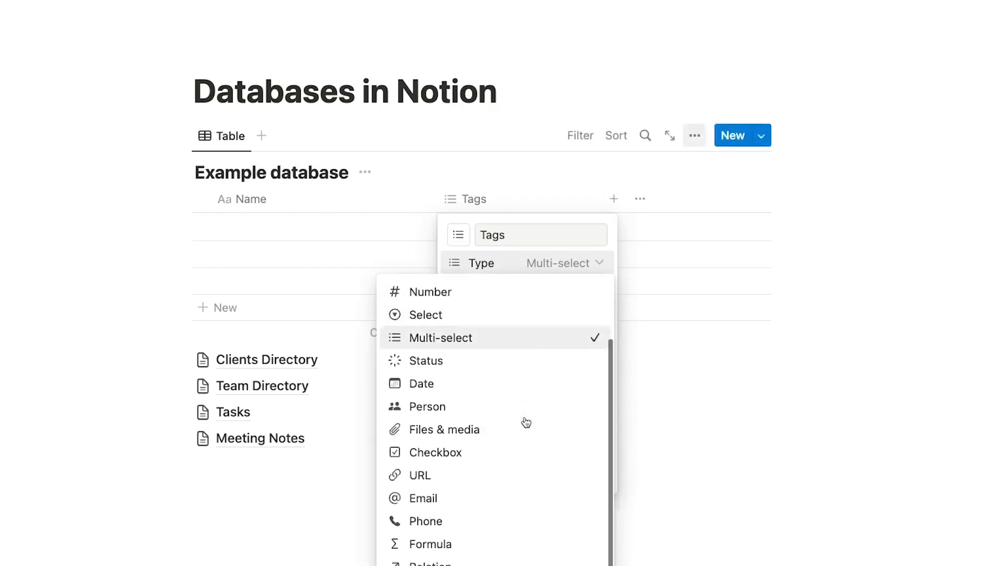
scroll(524, 422, down, 2)
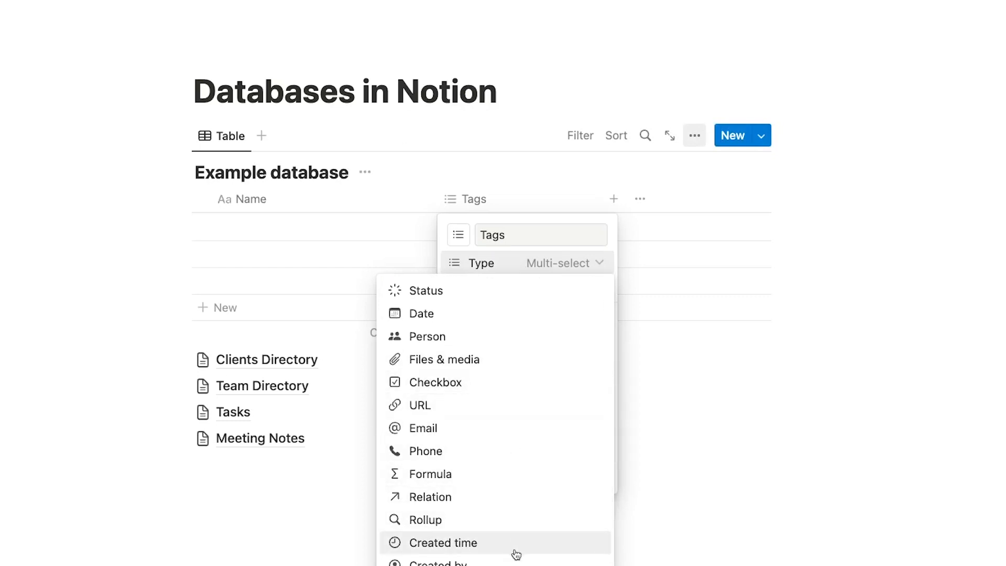
click(719, 418)
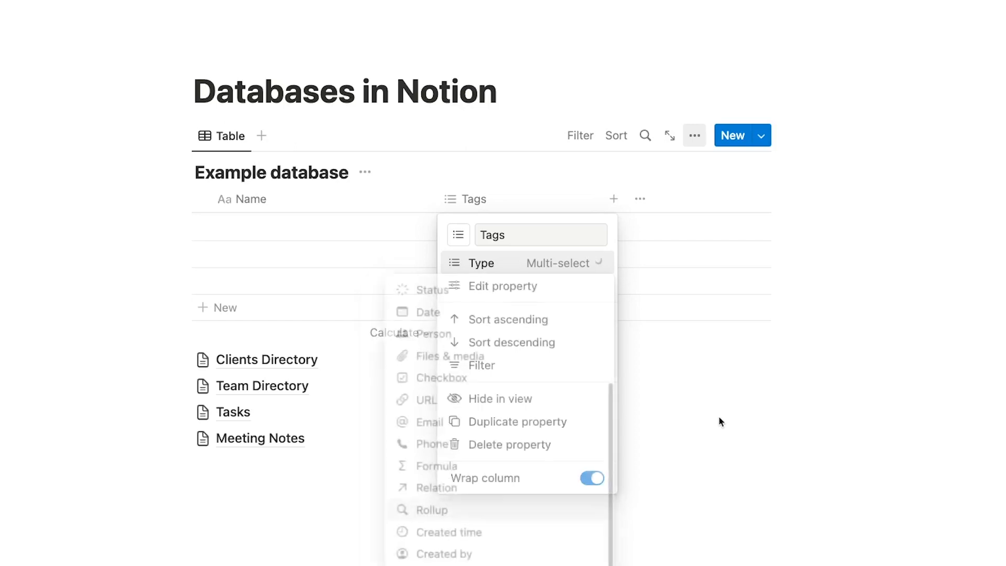
click(719, 418)
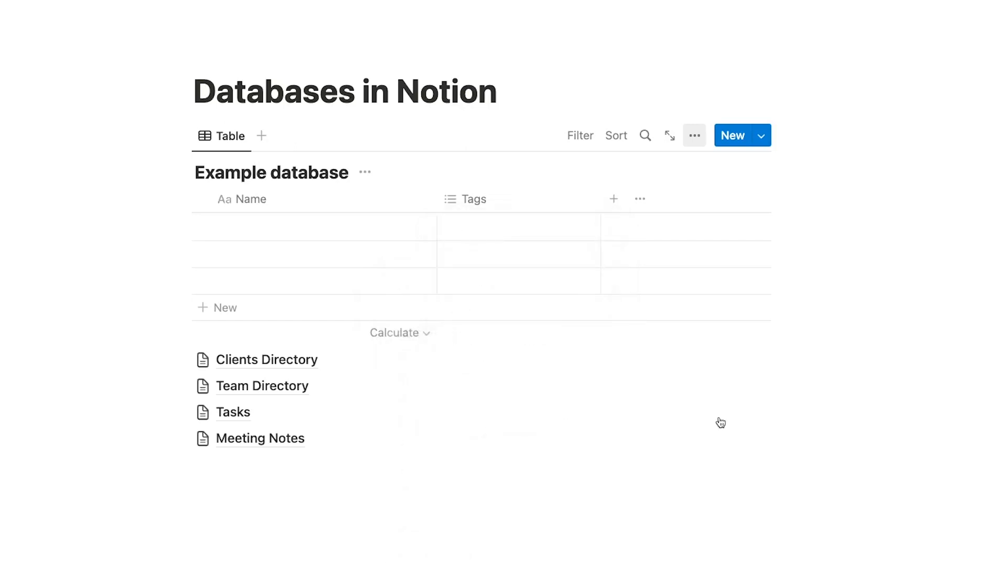
Open Team Directory and add a relation property to Clients Directory that also shows on Clients Directory
click(289, 388)
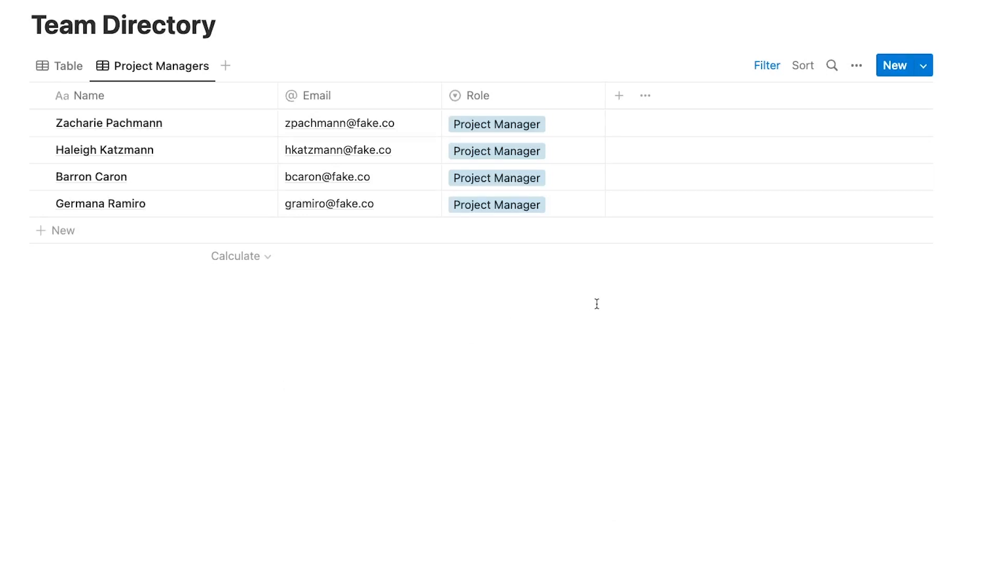
click(620, 97)
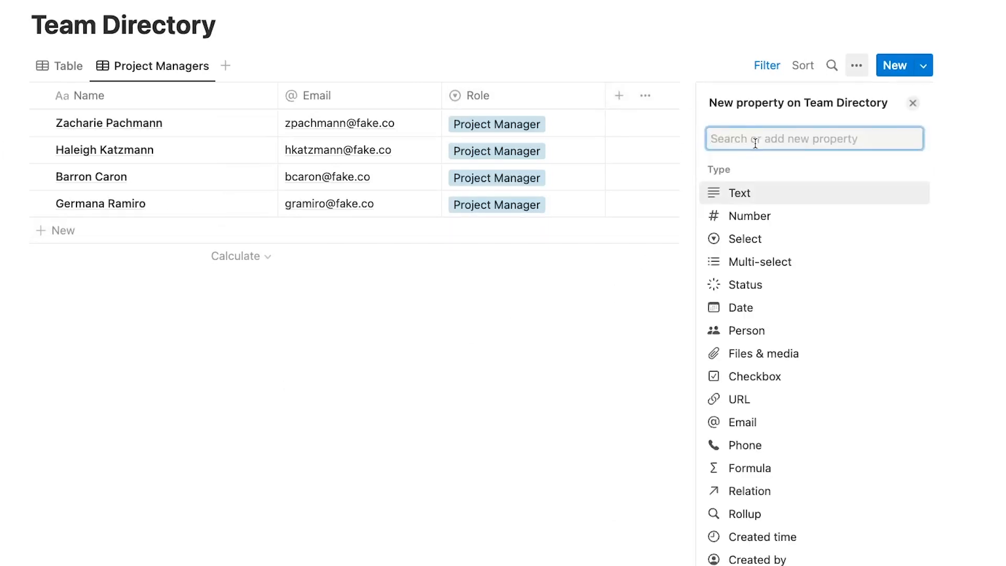
text(relatio)
click(761, 192)
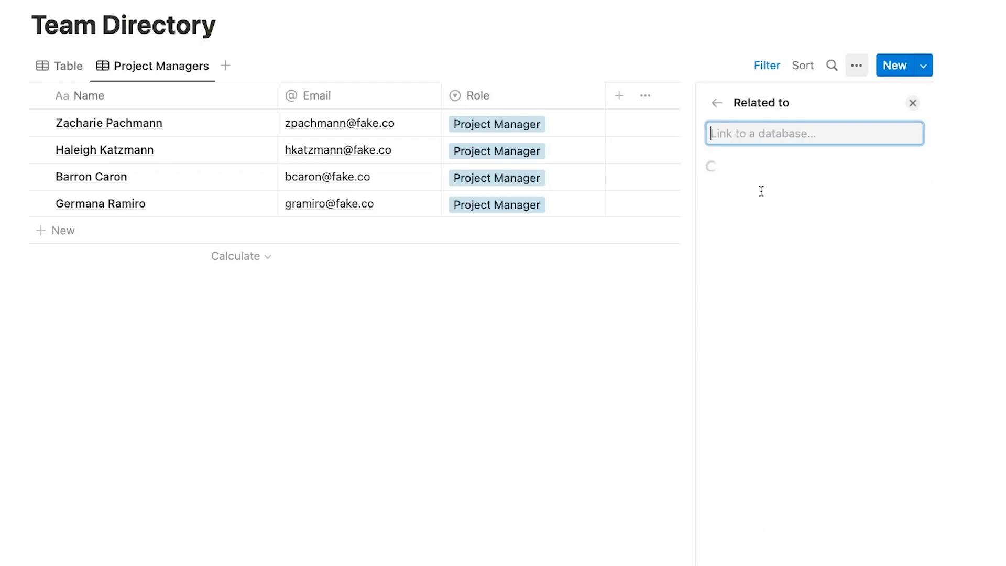
click(736, 349)
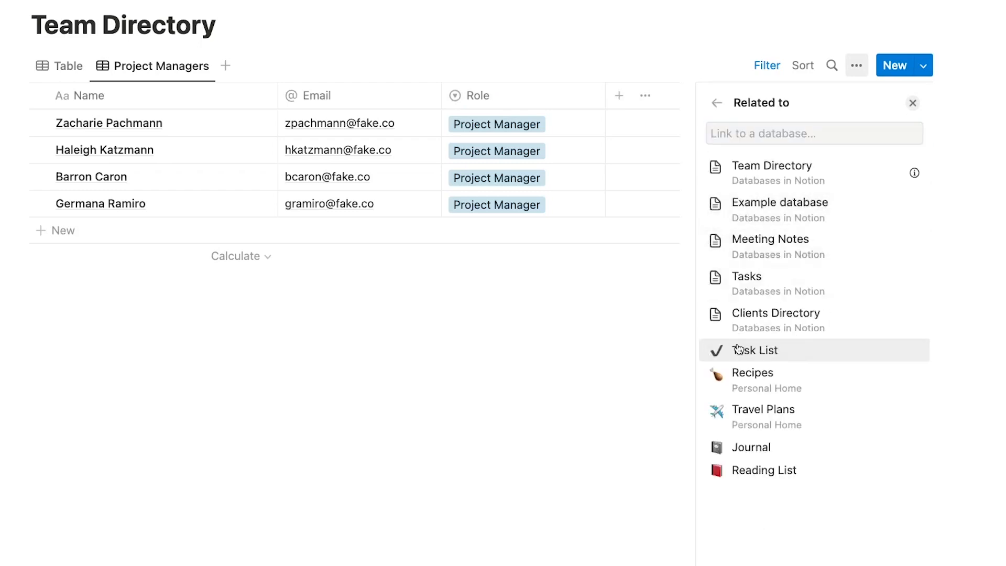
click(815, 328)
click(908, 210)
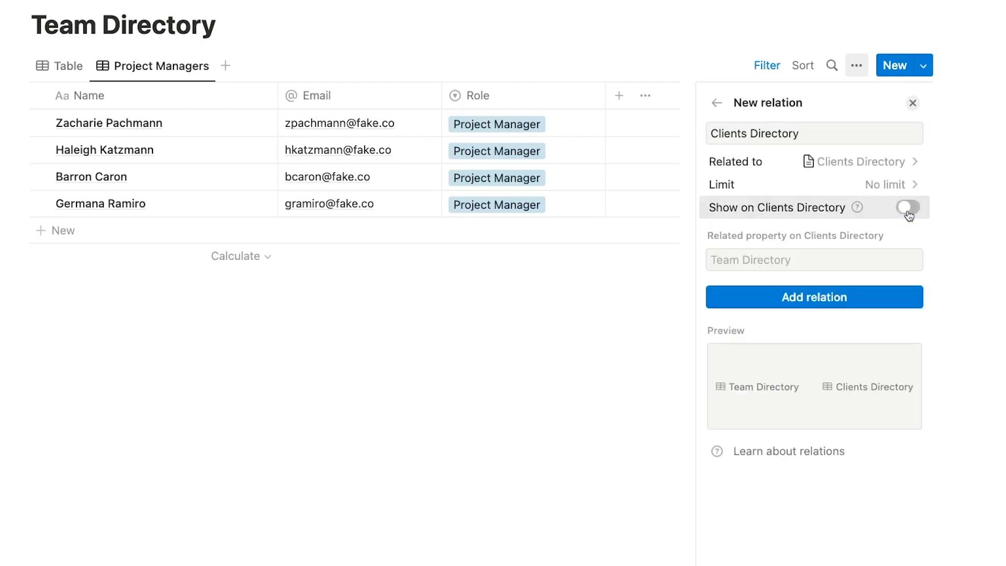
click(908, 209)
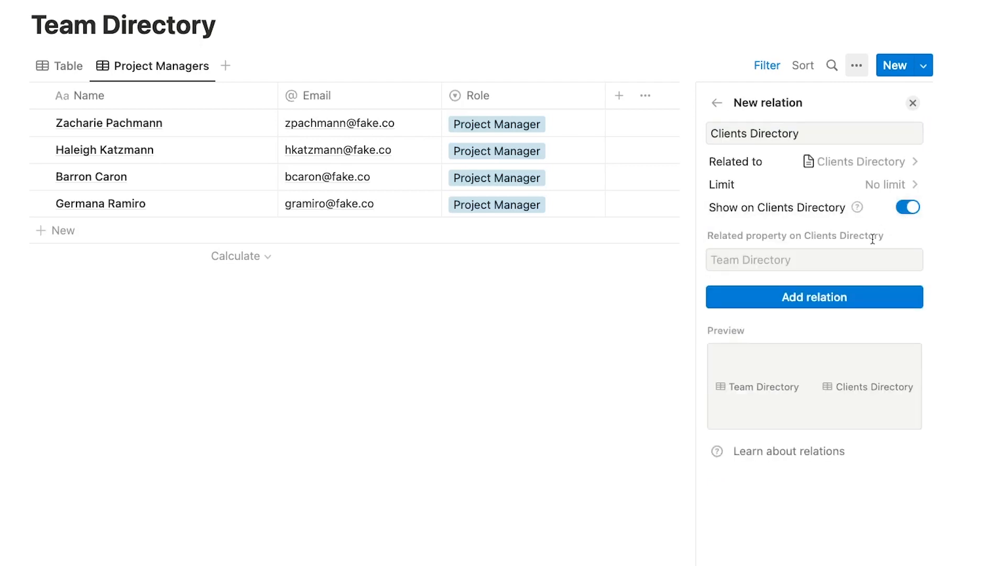
click(820, 299)
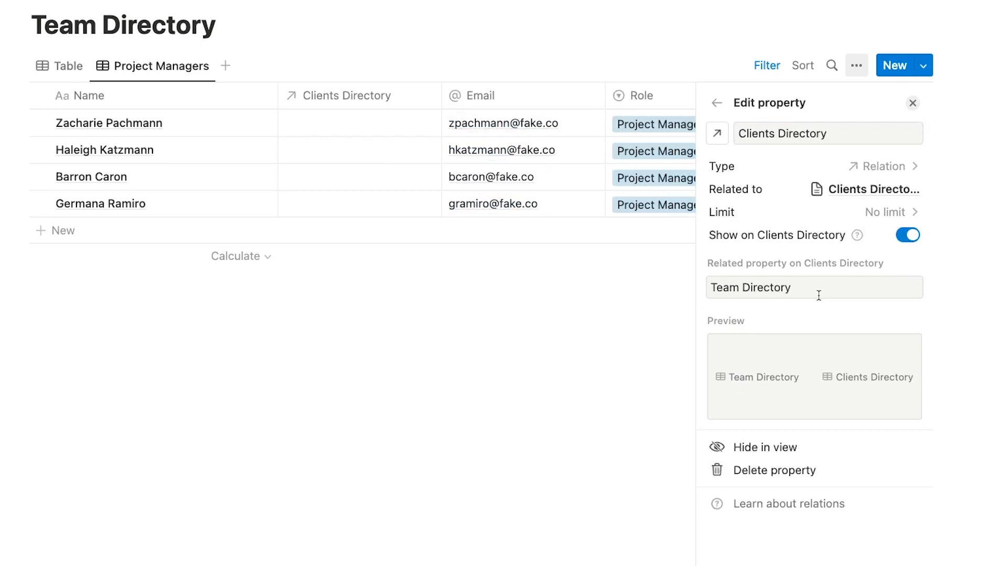
click(595, 335)
Link the client "Walsh, Bashirian and Dibbert" to the first project manager in the Clients Directory column
click(348, 120)
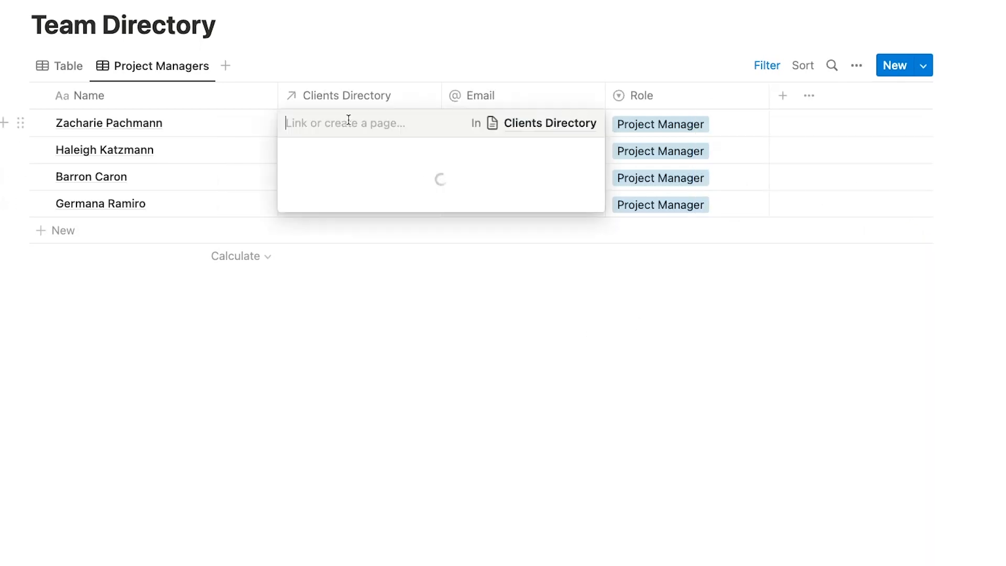
click(386, 178)
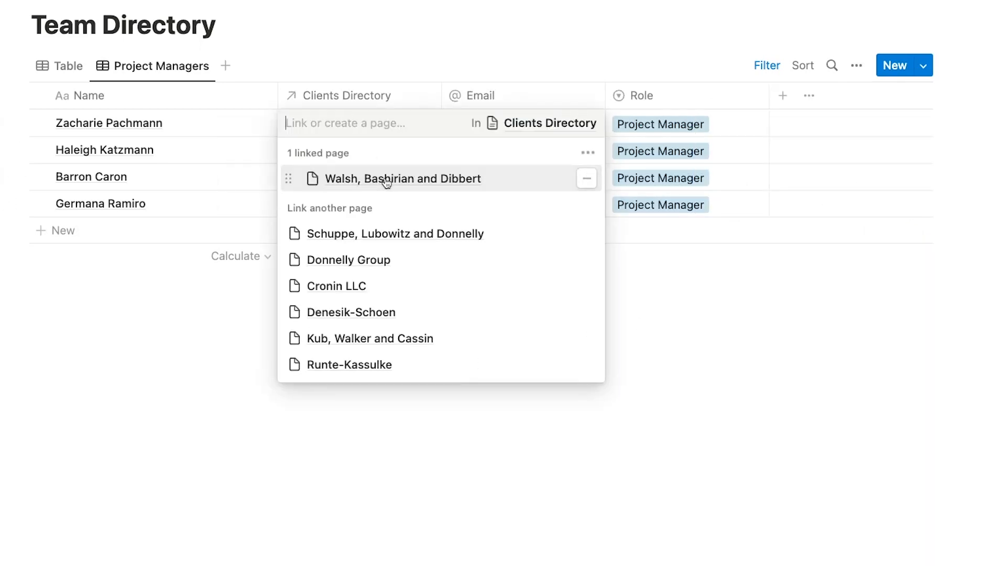
key(Escape)
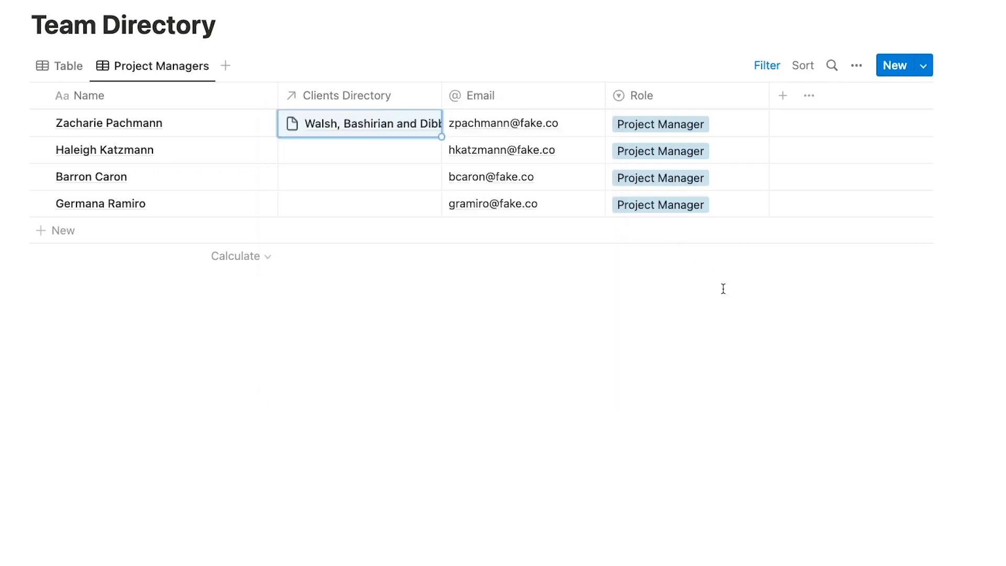
Add a Rollup property to Team Directory that pulls Point of Contact Email through the Clients Directory relation
click(781, 96)
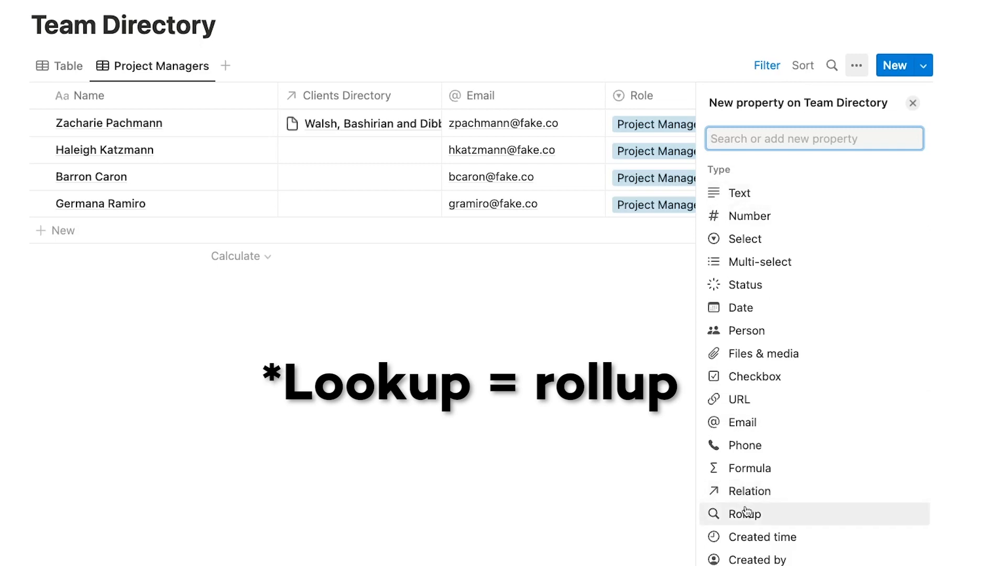
click(755, 519)
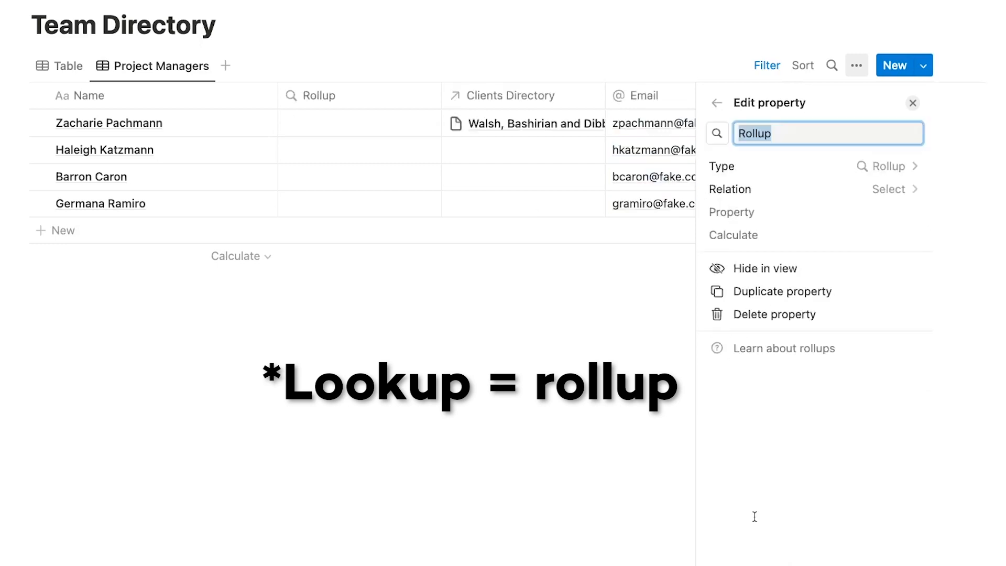
click(805, 199)
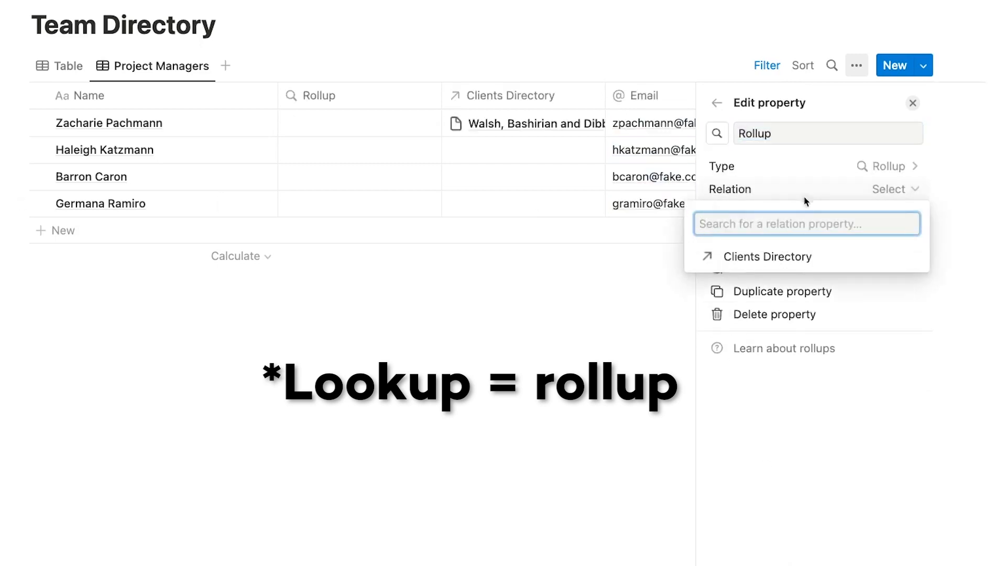
click(801, 256)
click(864, 212)
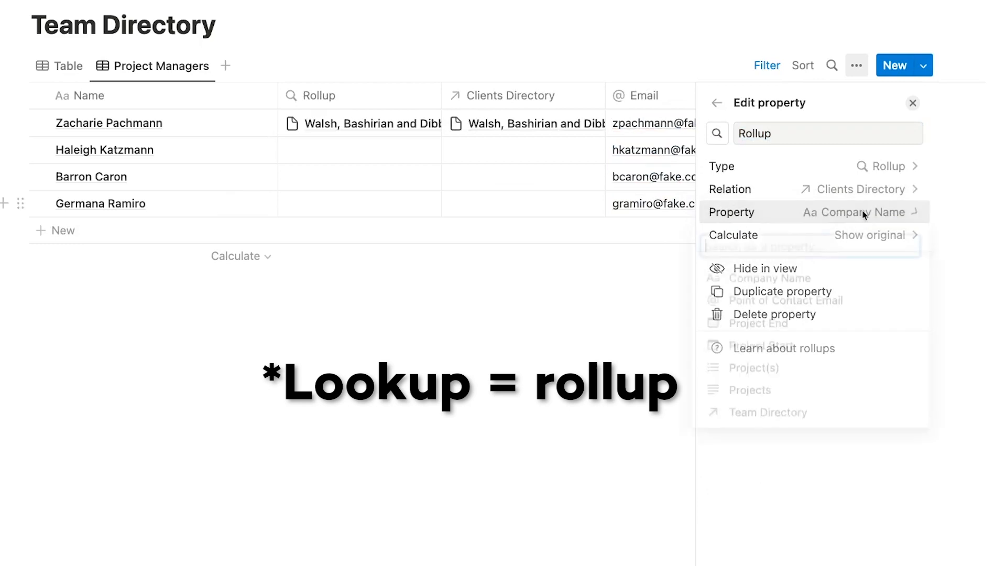
click(825, 301)
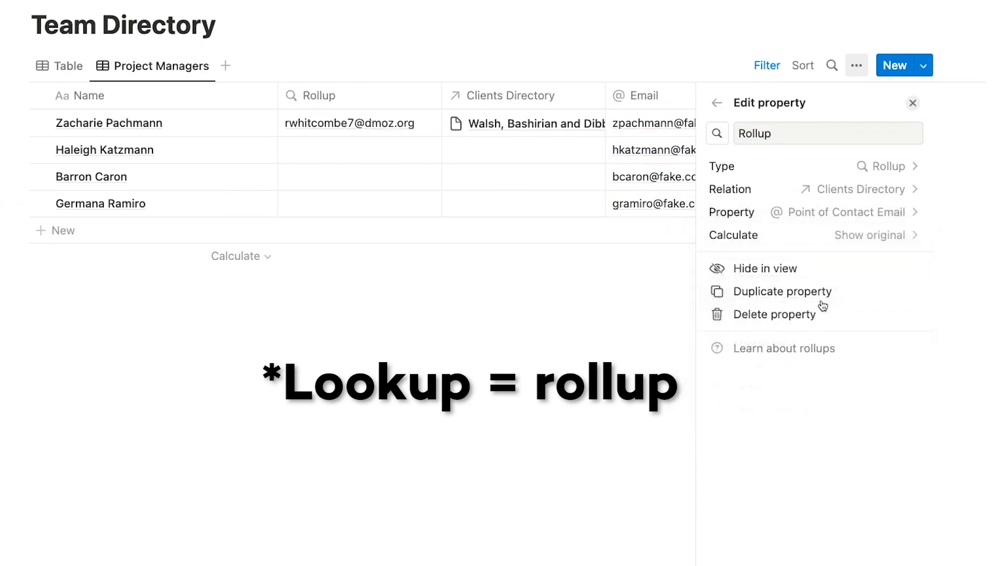
click(660, 336)
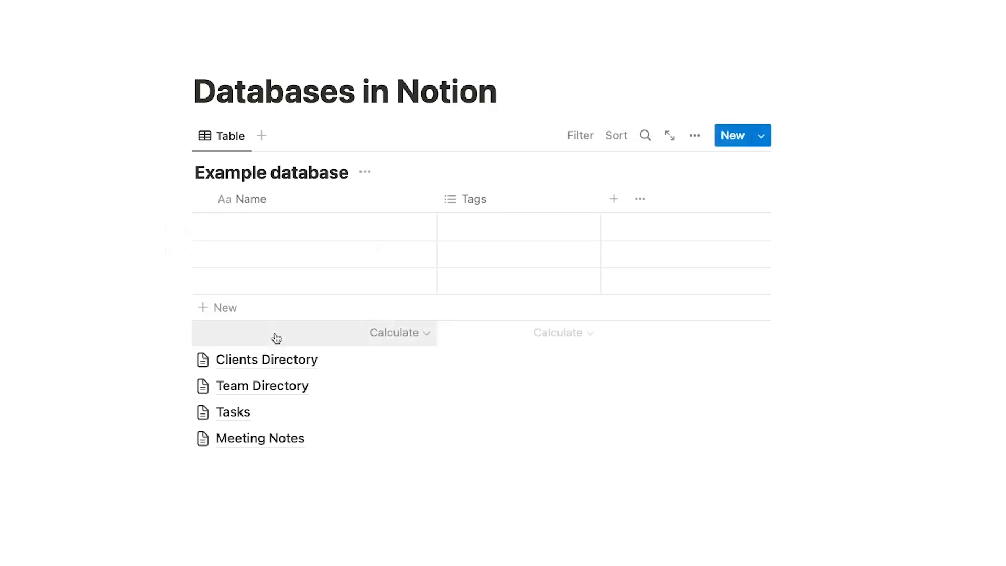
Open the Walsh, Bashirian and Dibbert record in Clients Directory and rename it "Walsh Group"
click(271, 360)
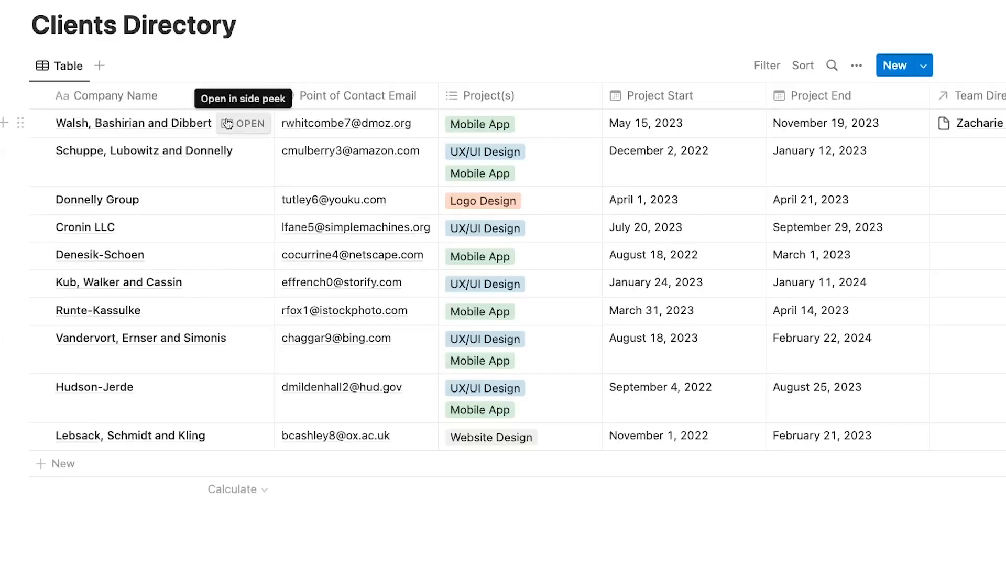
click(233, 124)
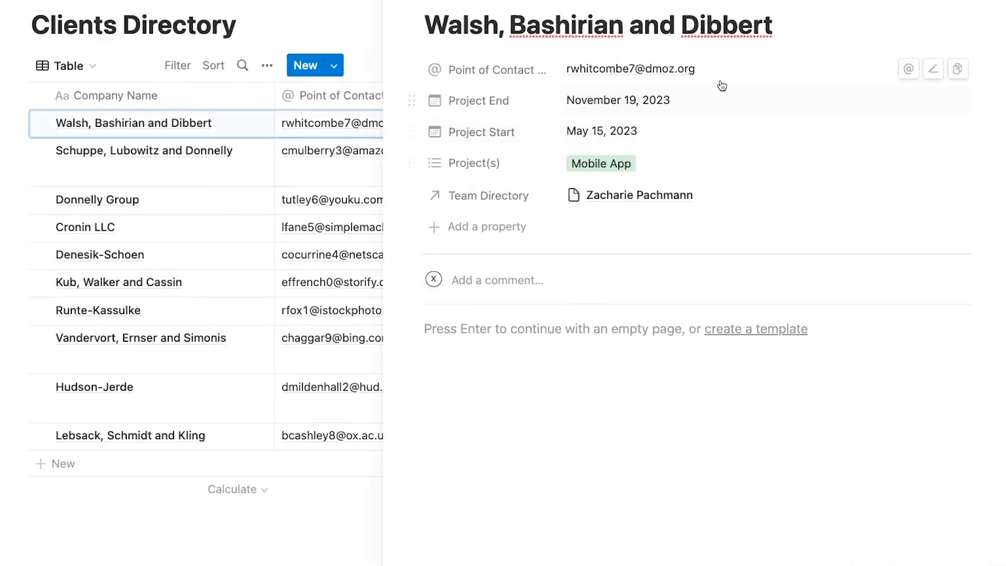
drag(774, 26, 499, 28)
text(Group)
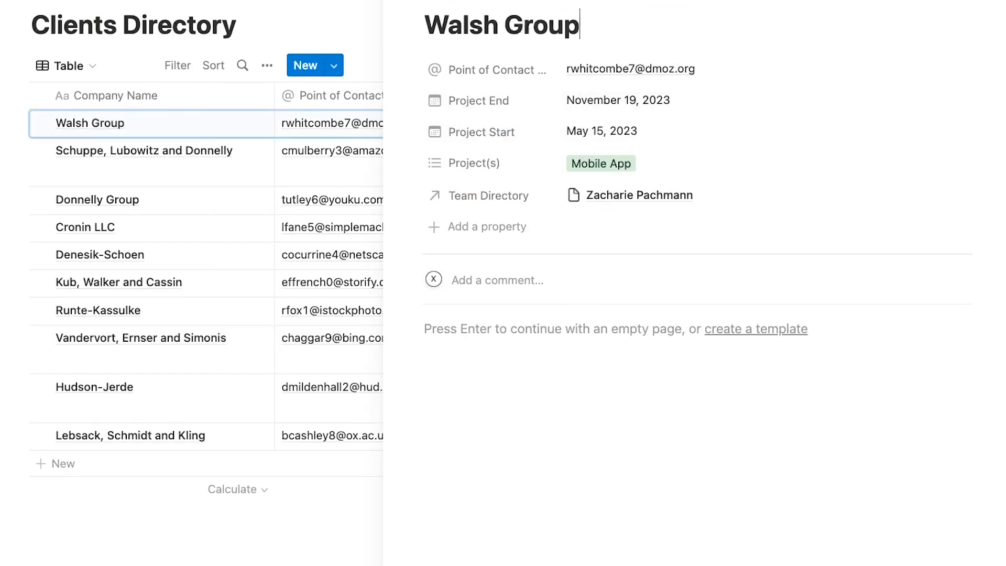
Replace Walsh Group's point of contact email with the new contact's address and close the record
click(676, 80)
drag(695, 69, 566, 69)
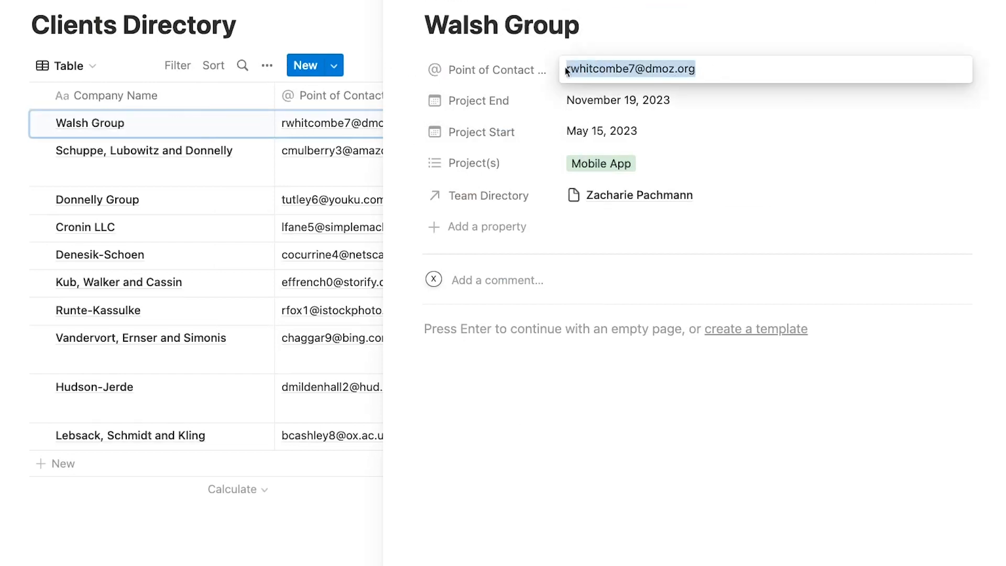
text(jwalsh@test.com)
click(577, 402)
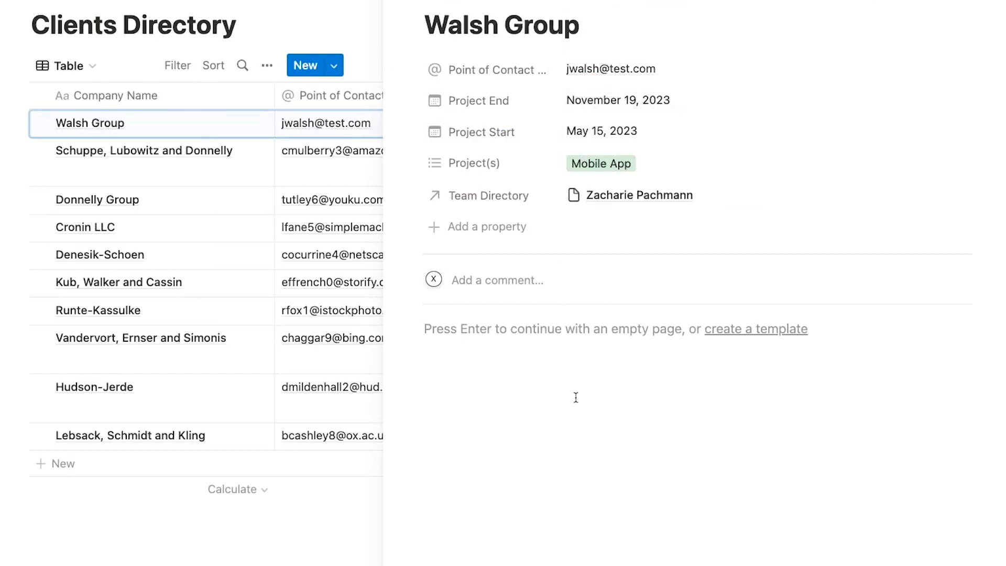
key(Escape)
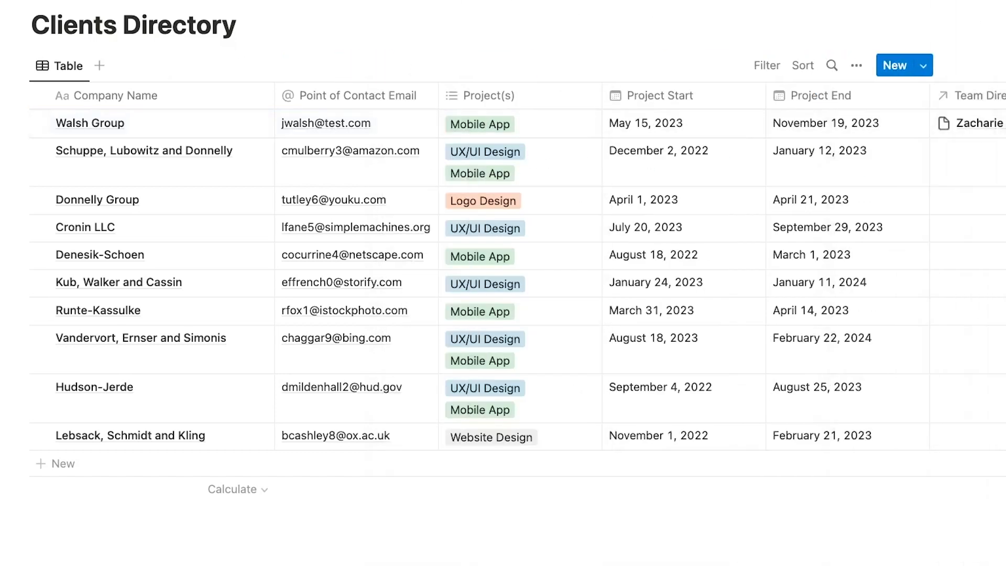
Return to the Databases in Notion page and open the Tasks database
key(super+[)
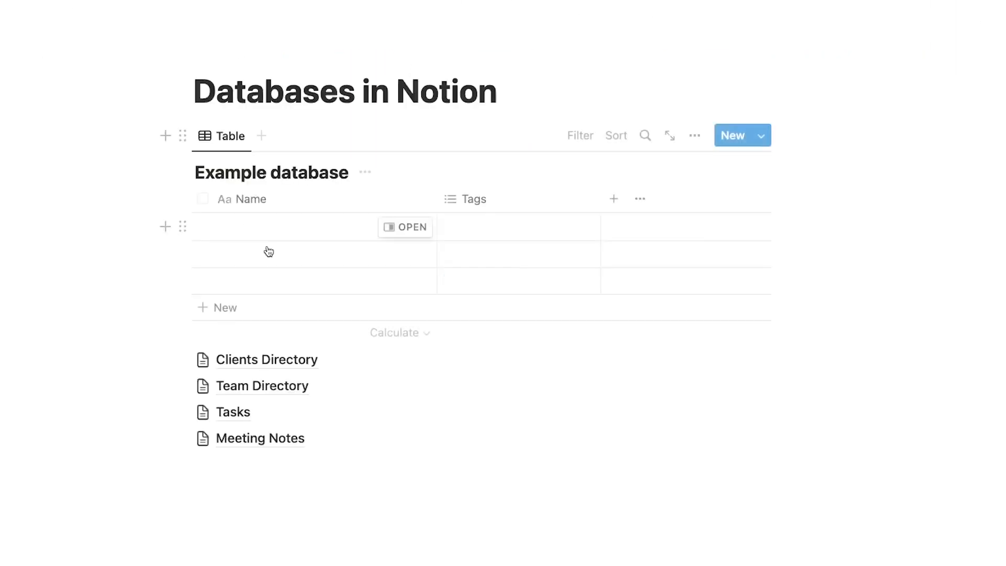
click(258, 392)
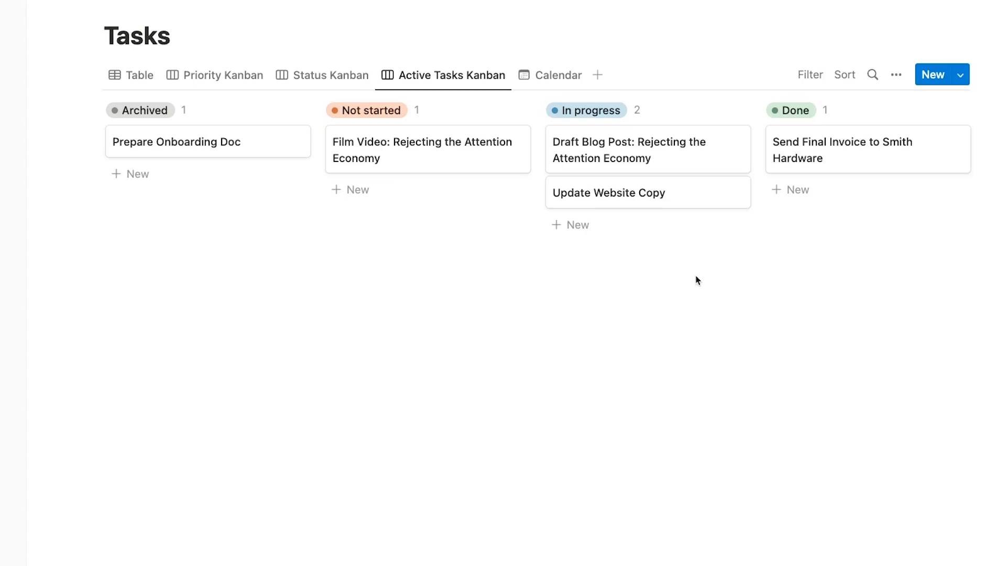
Filter the Active Tasks Kanban view to show only tasks whose Status is not Complete
click(810, 77)
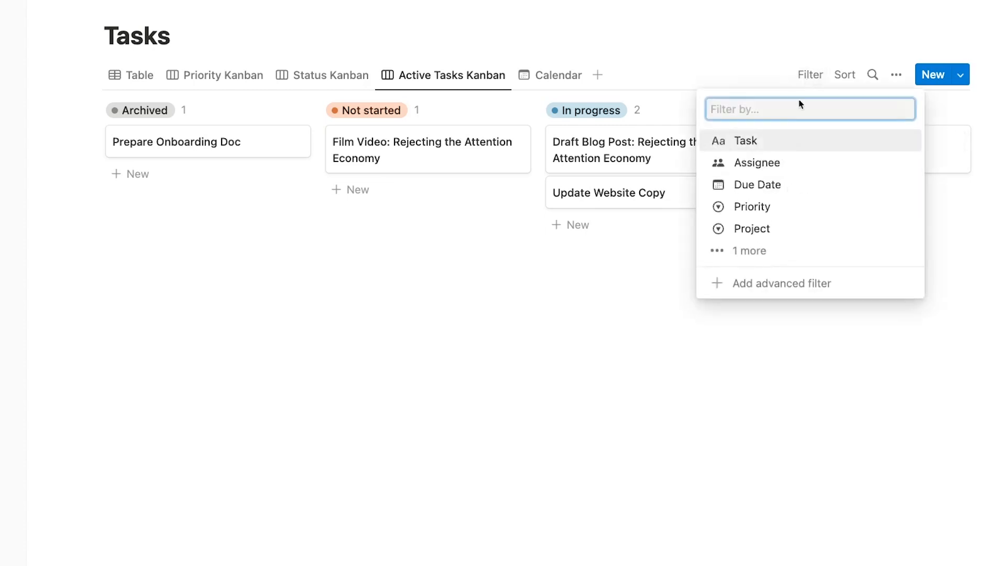
click(748, 251)
click(749, 250)
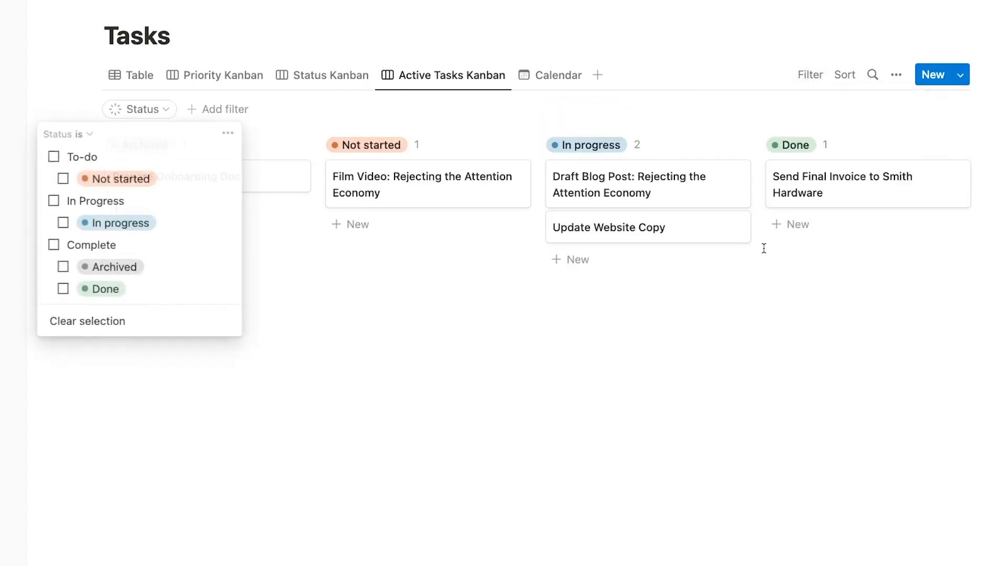
click(153, 264)
click(125, 289)
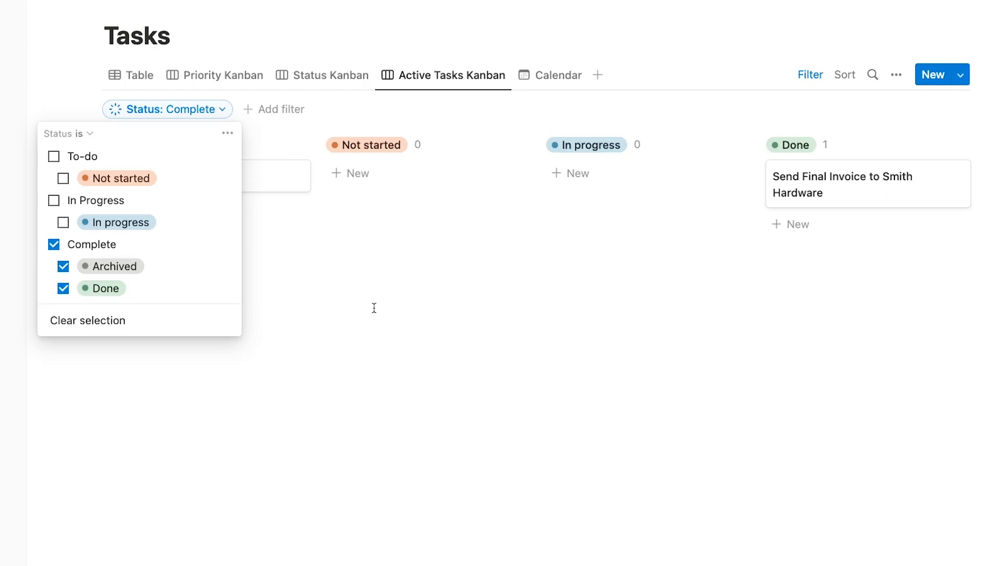
click(89, 134)
click(82, 177)
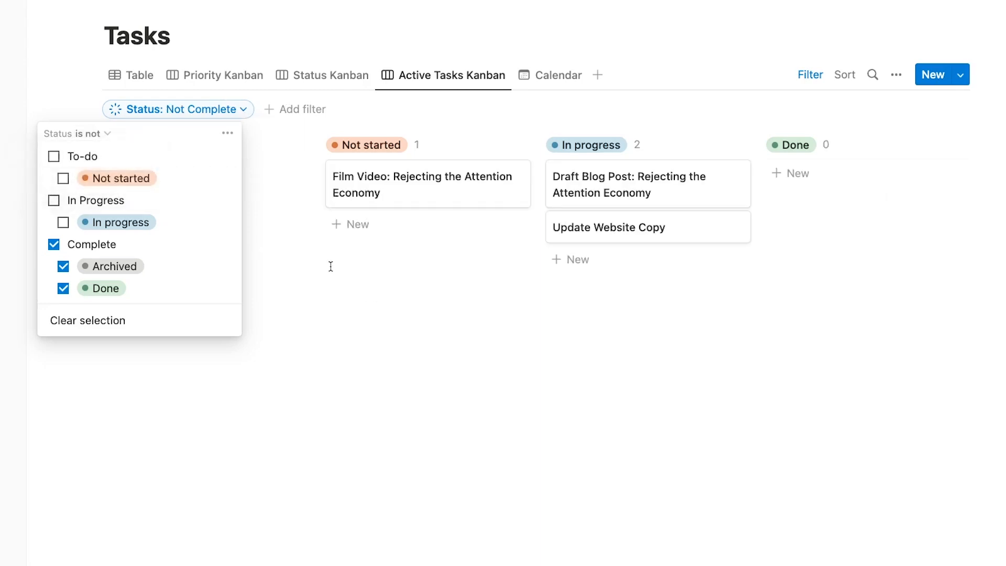
click(357, 310)
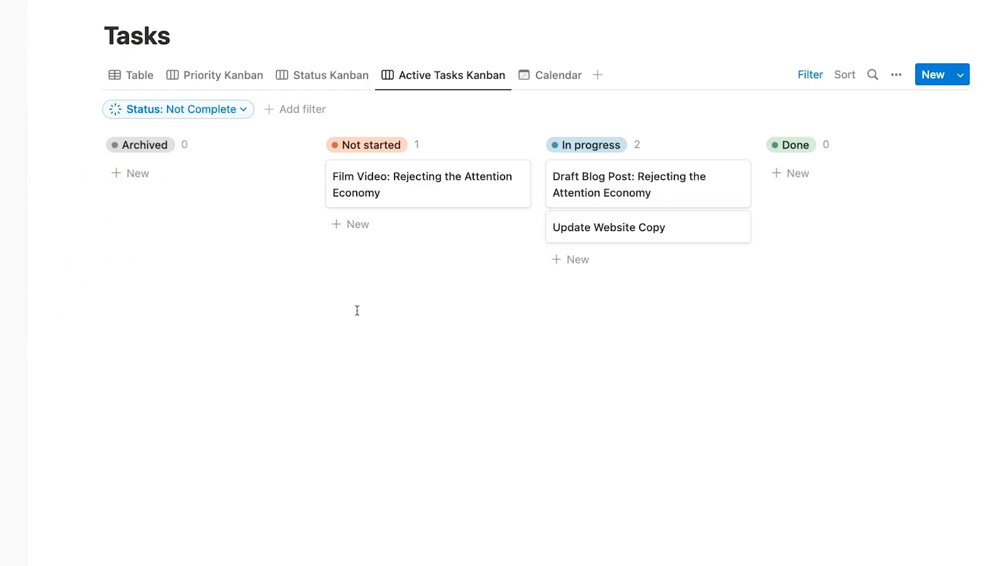
Compare the Status Kanban and Priority Kanban views with the filtered Active Tasks Kanban view
click(329, 84)
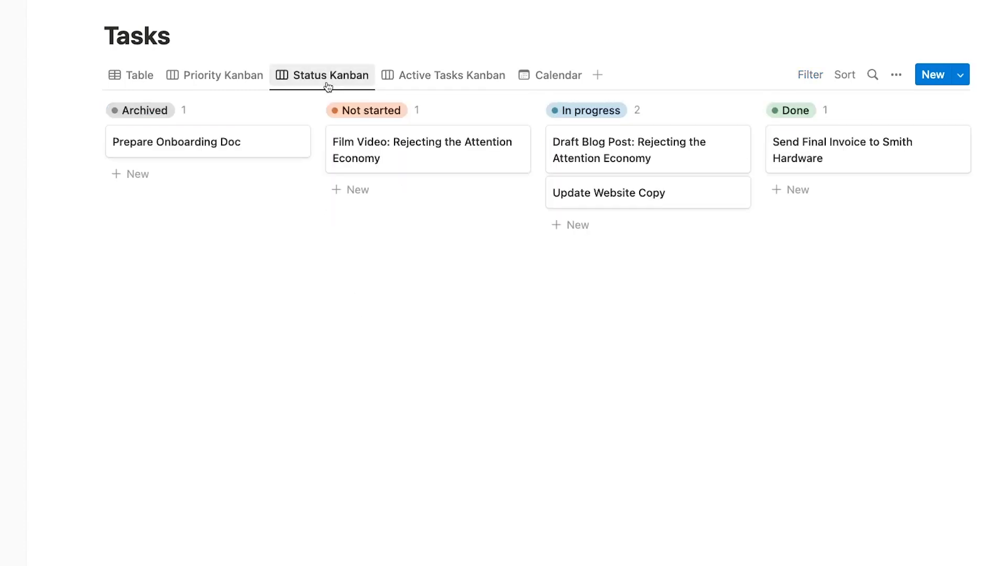
click(245, 76)
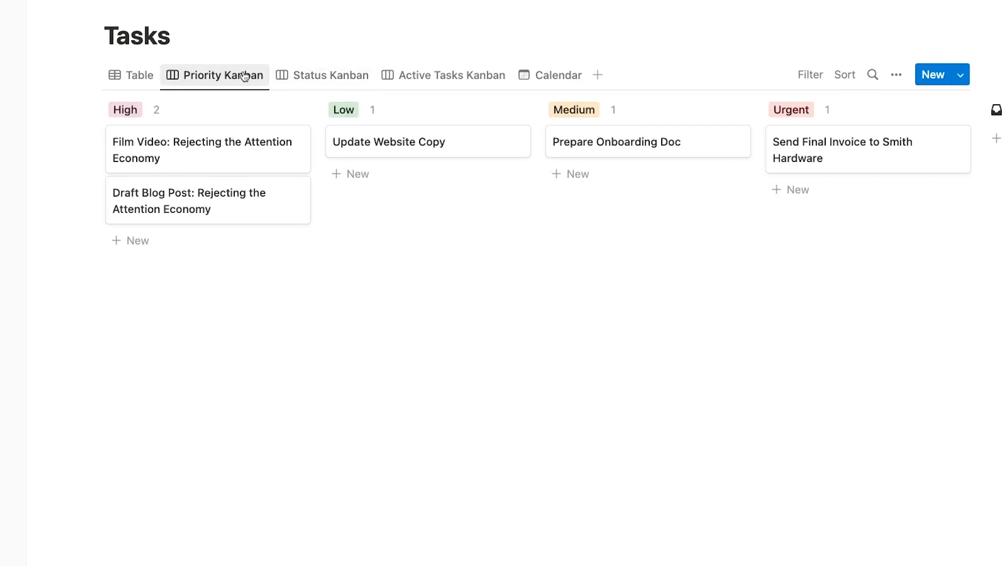
click(526, 76)
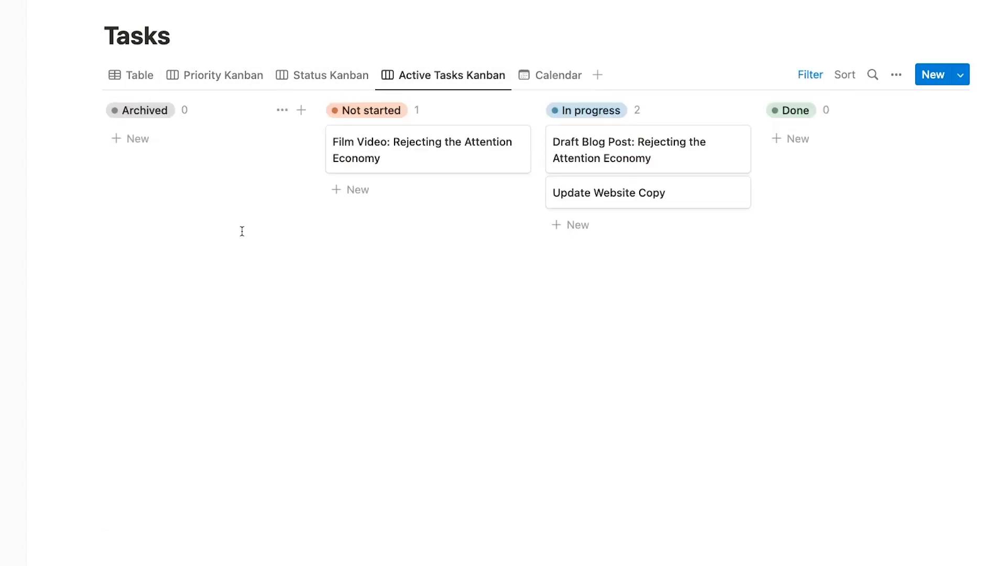
Open the Update Website Copy record from the Table view and add a Heading 1 reading "Task notes" to its page body
click(150, 81)
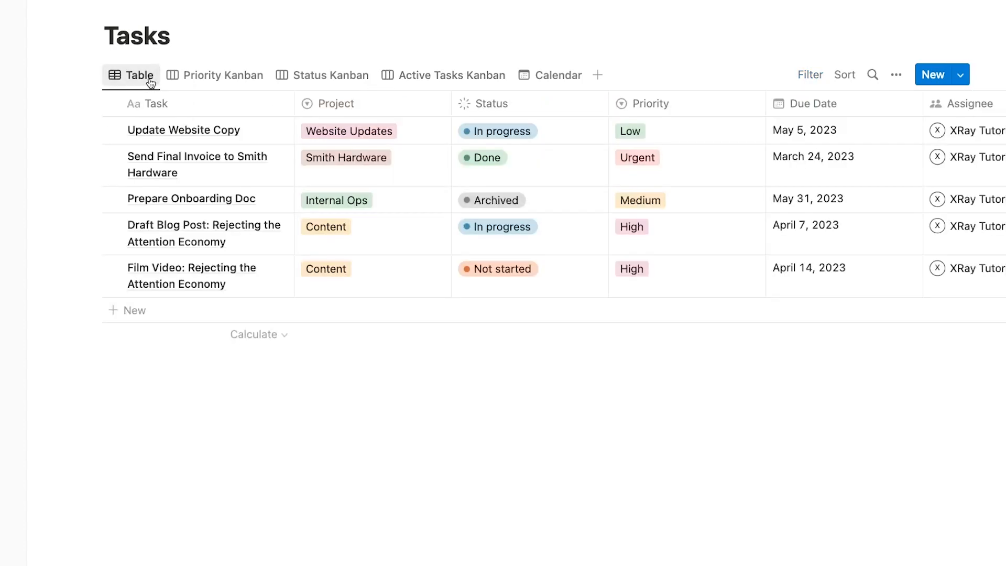
click(270, 131)
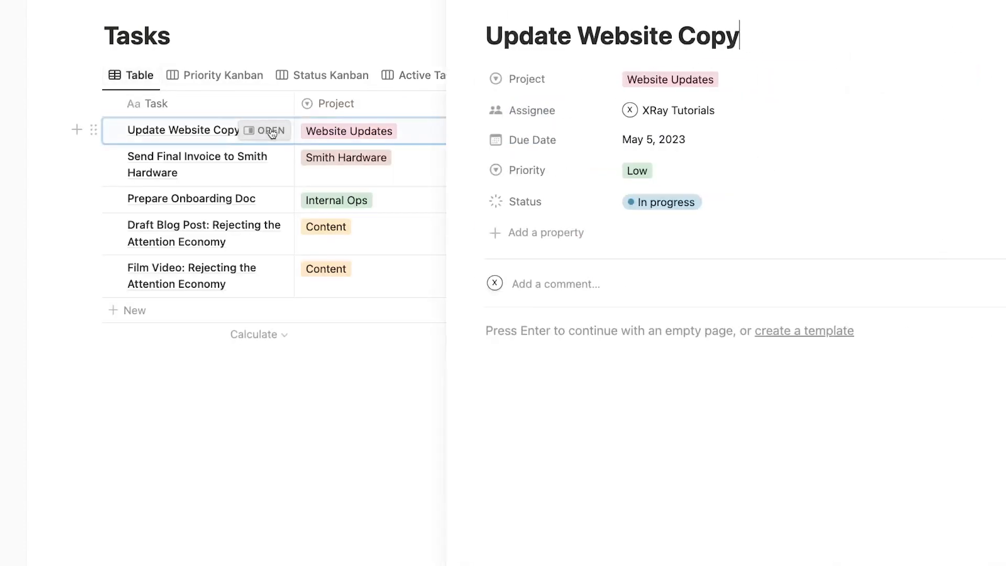
click(554, 330)
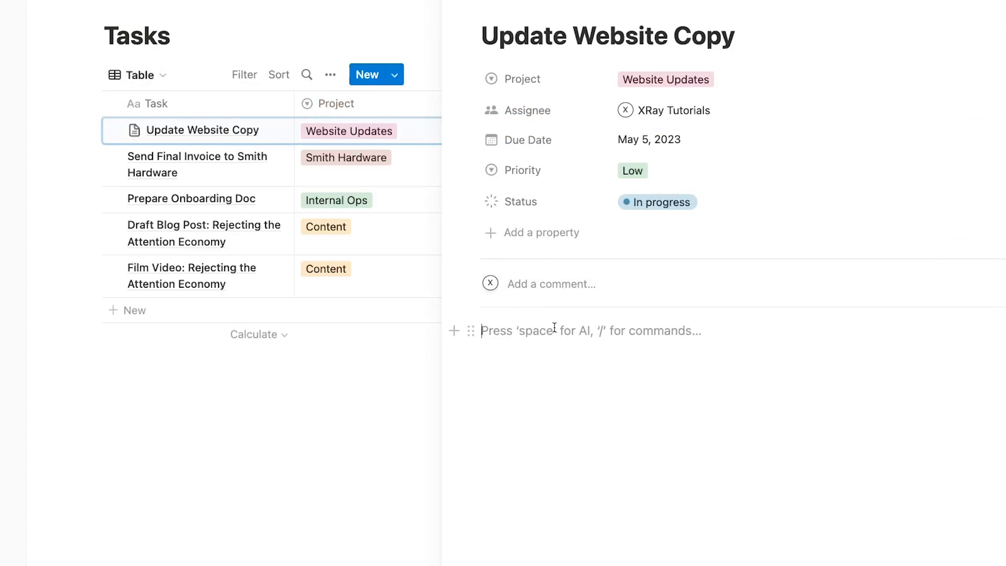
text(/h1)
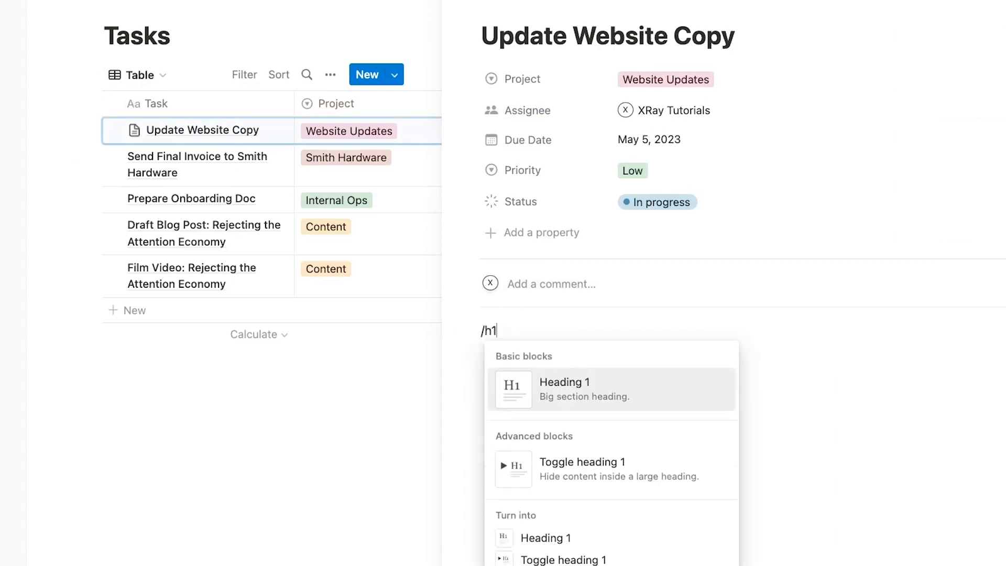
key(Return)
text(Task n)
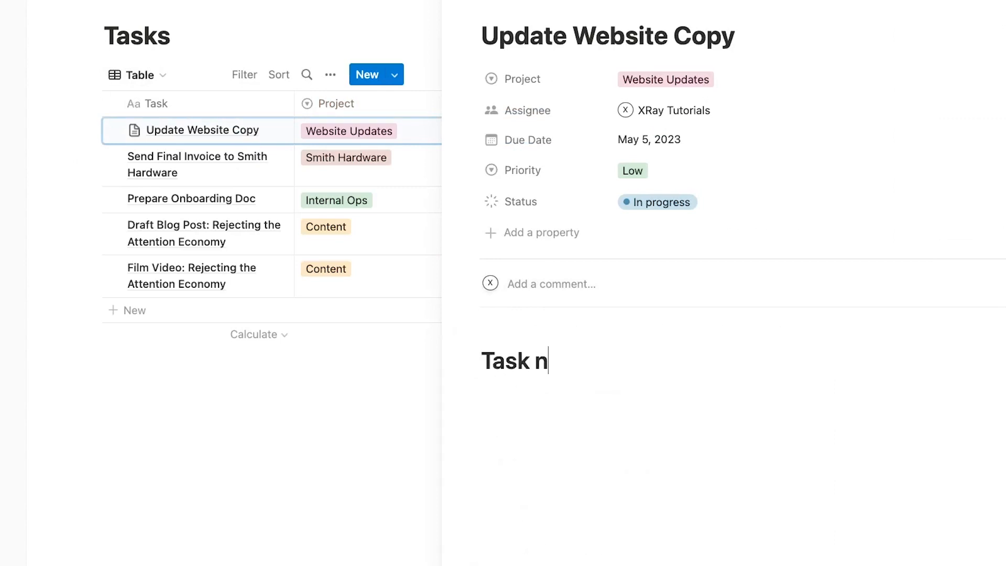
text(otes)
Add a bulleted item "notes here" under the Task notes heading and close the record
key(Return)
text(- notes h)
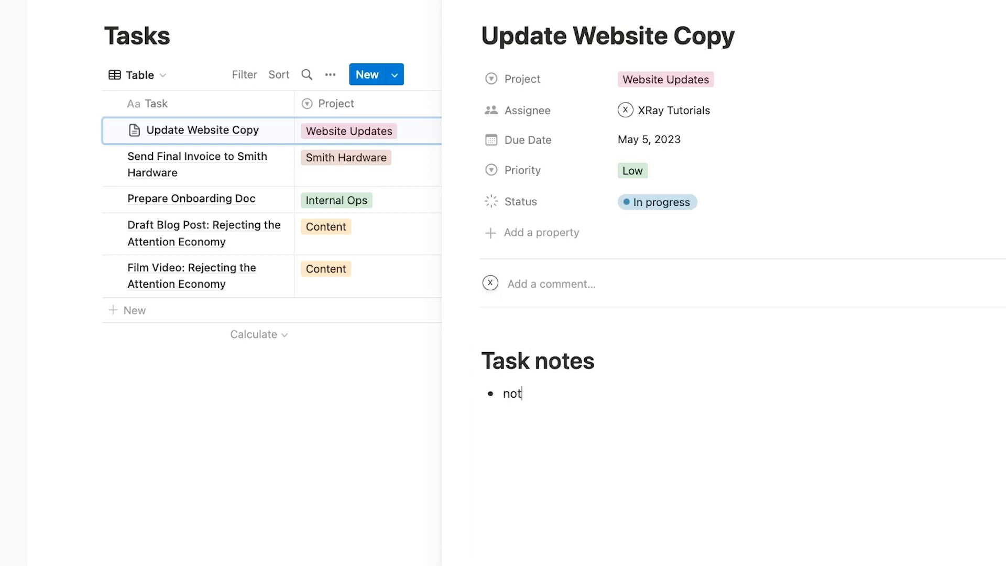
text(ere)
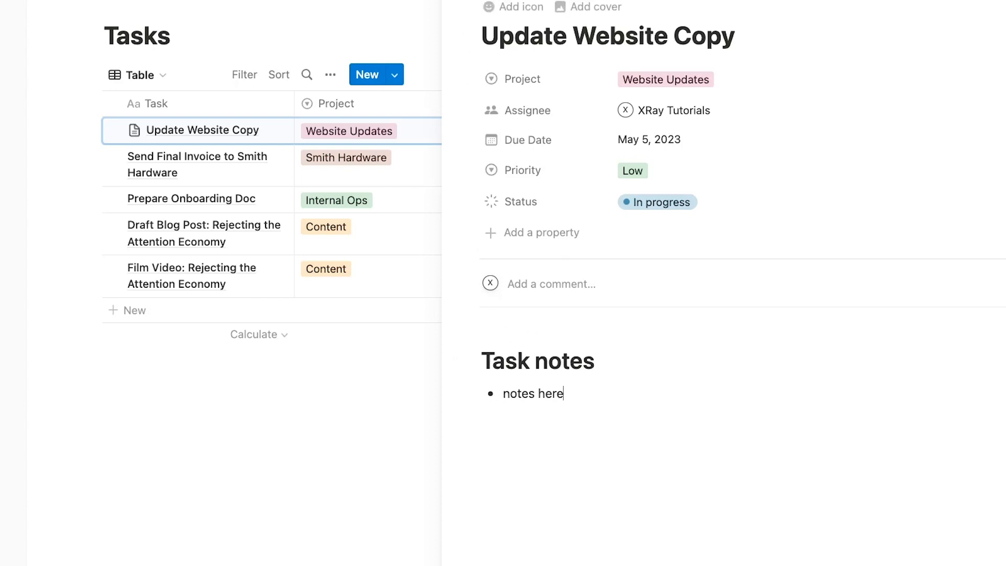
key(Escape)
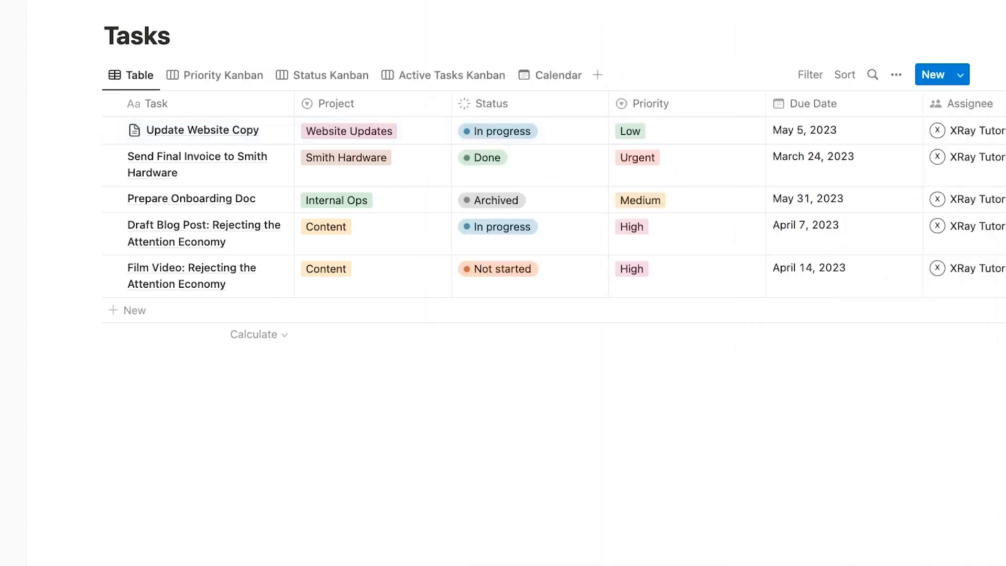
click(83, 1)
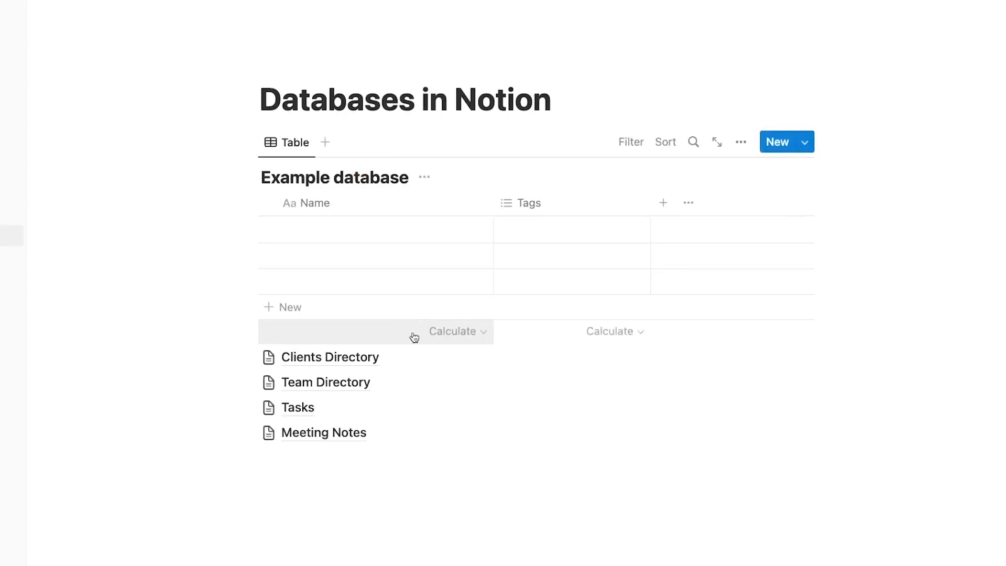
click(352, 433)
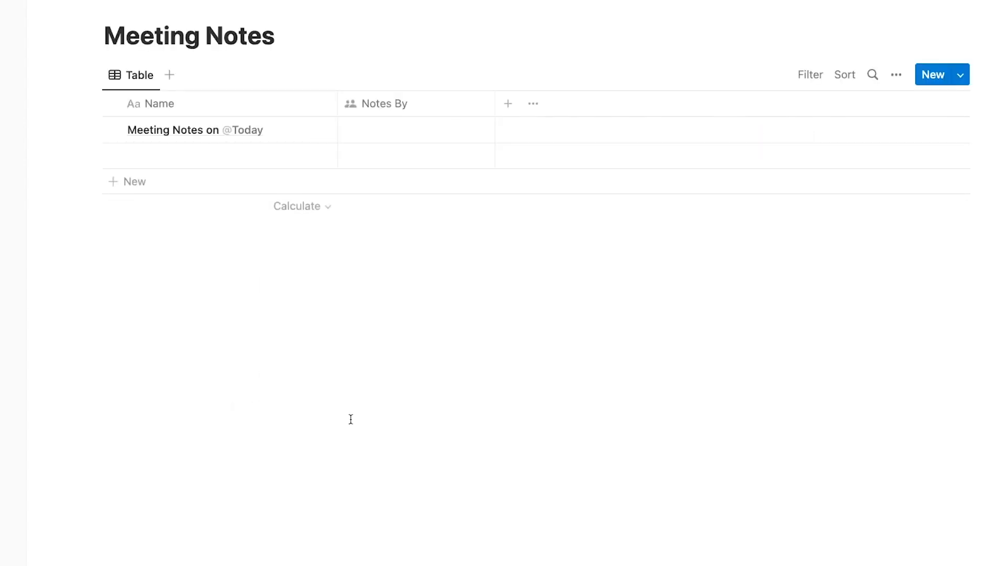
click(313, 133)
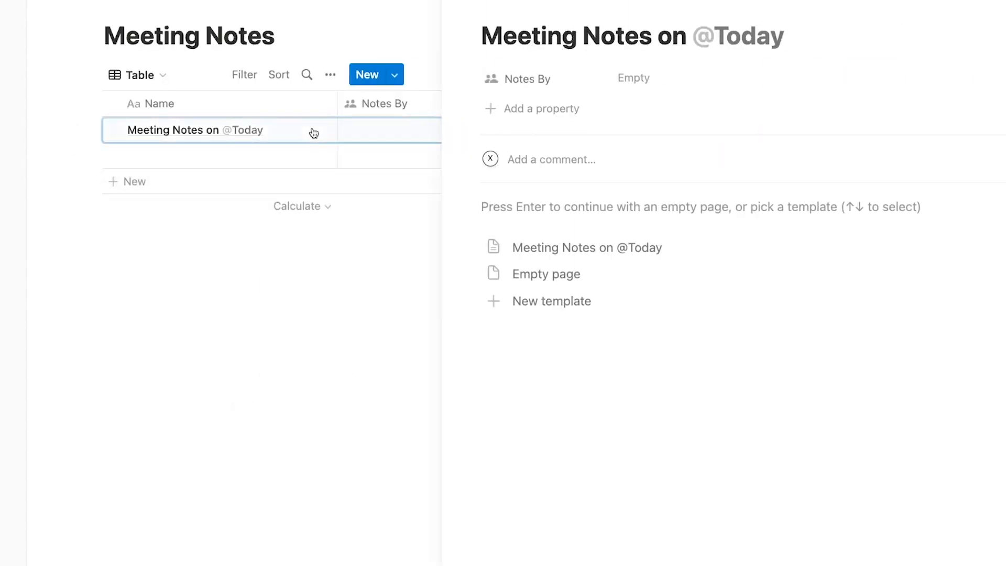
click(586, 253)
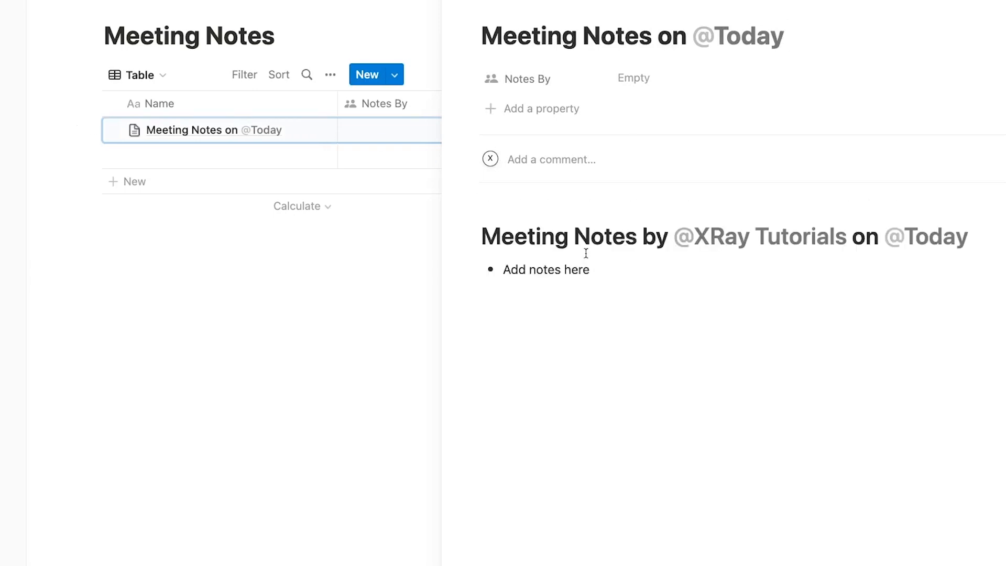
click(588, 300)
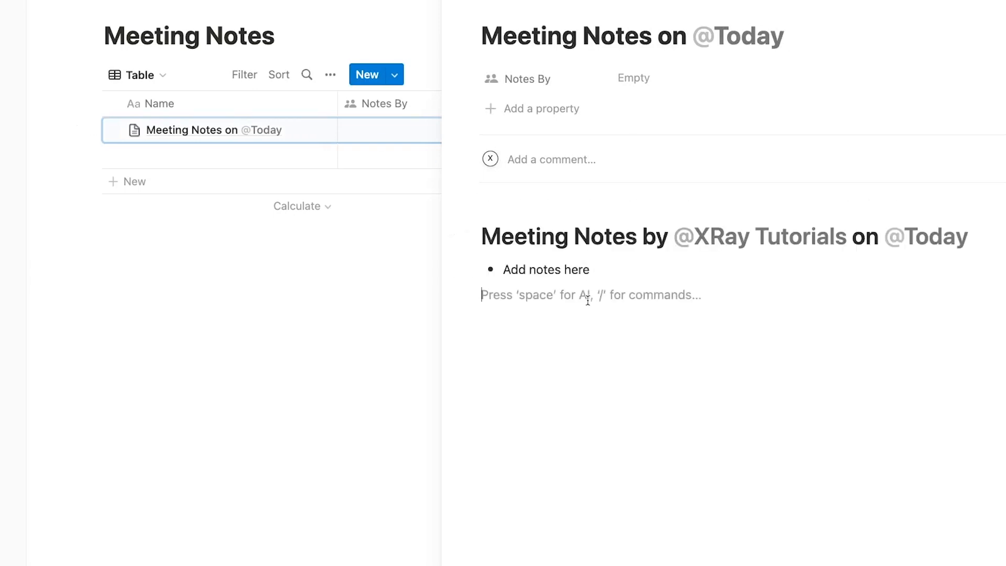
click(460, 0)
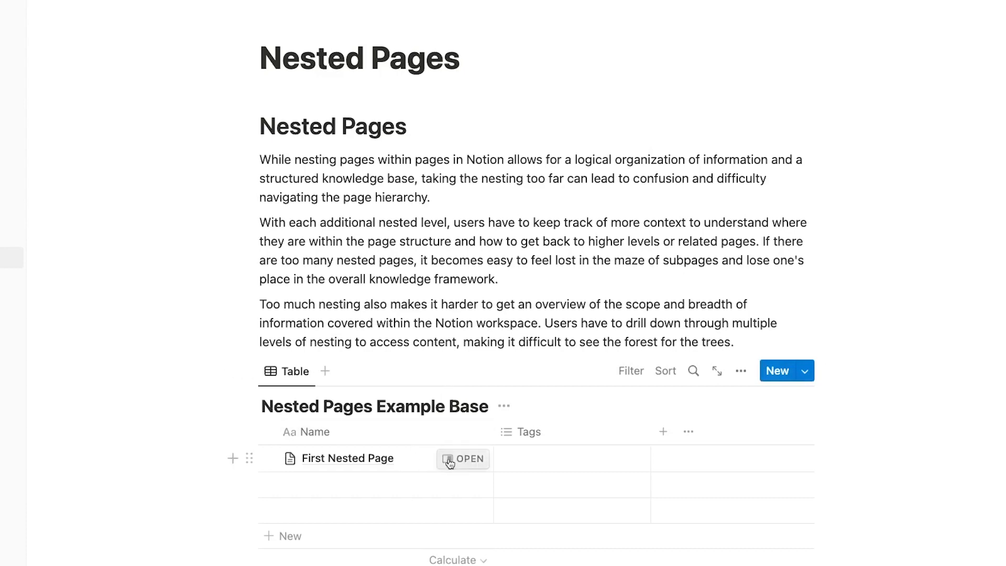
Follow the chain of subpages from First Nested Page down to "At least one more nested page", then close the page preview
click(451, 458)
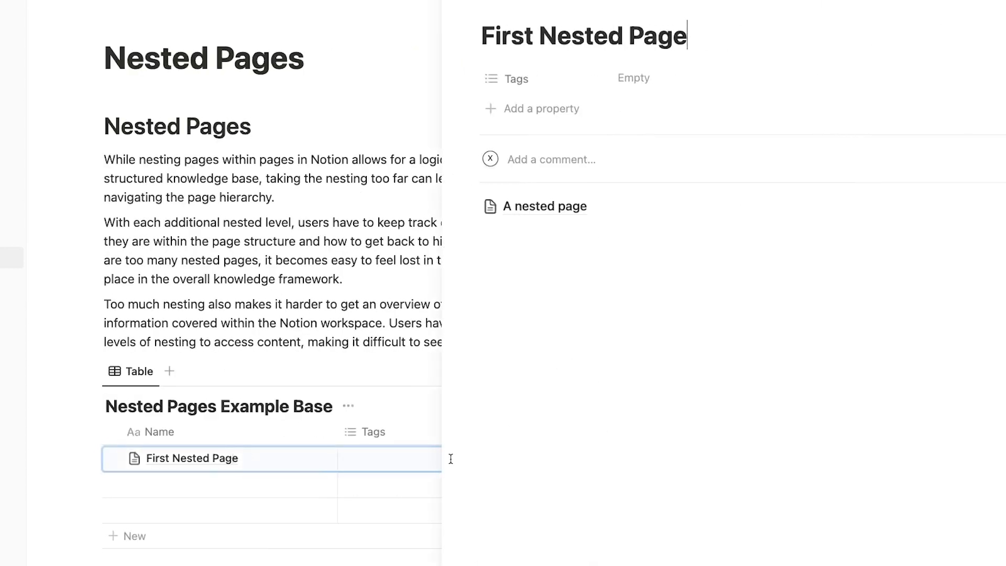
click(570, 210)
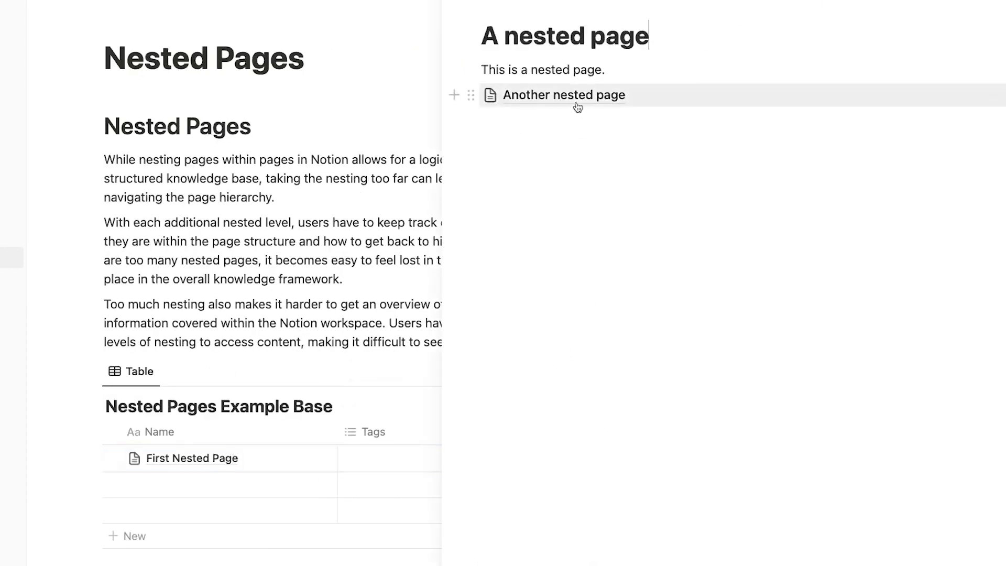
click(576, 100)
click(614, 129)
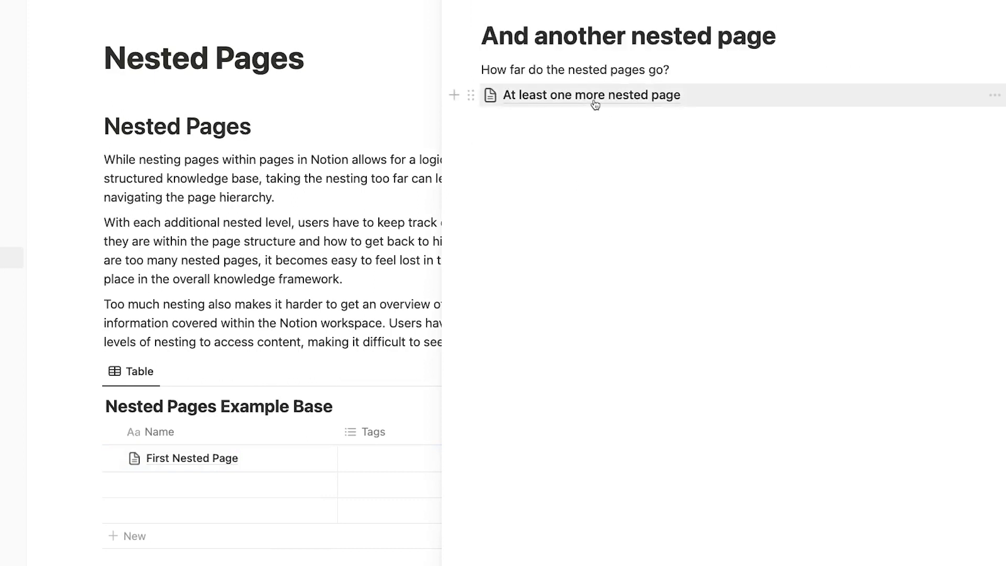
click(595, 105)
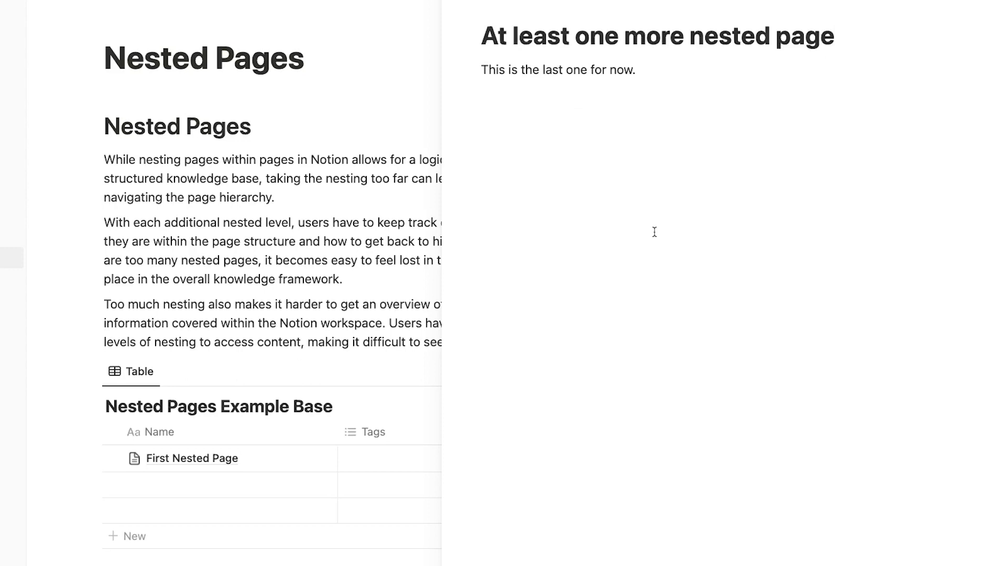
click(454, 10)
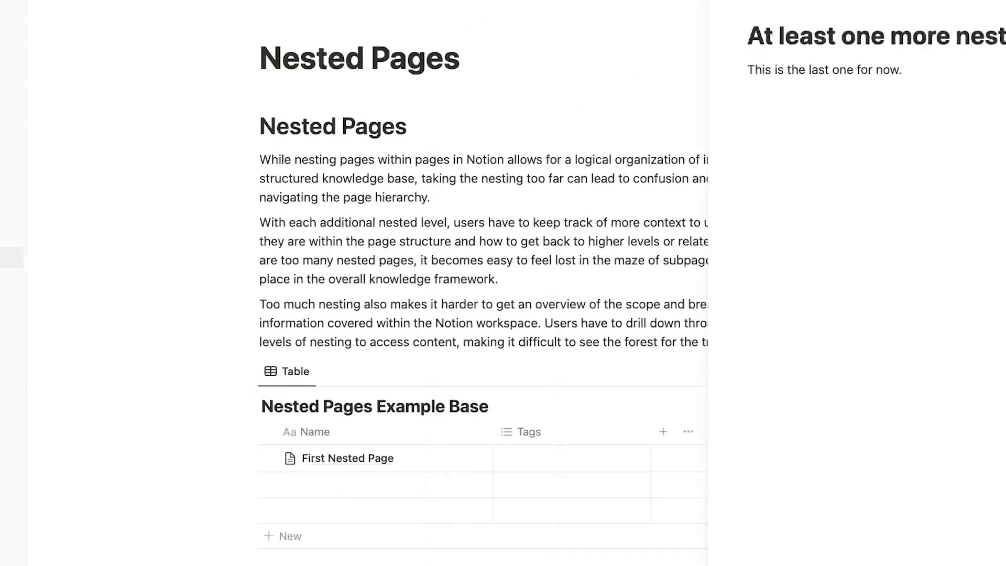